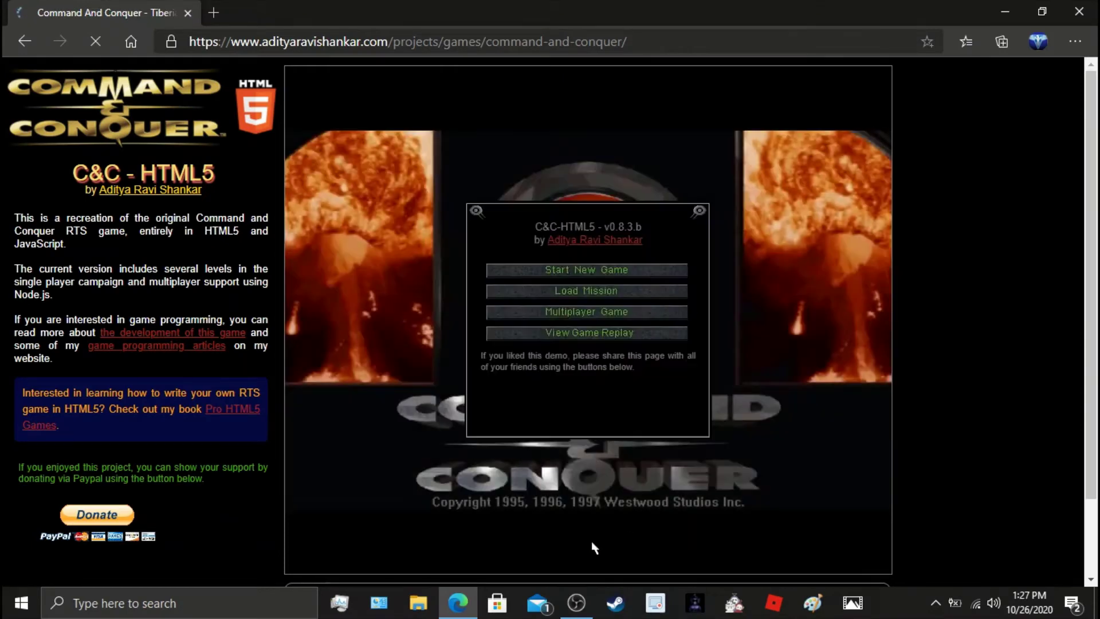
- Start a new game from the C&C HTML5 main menu
left_click(593, 272)
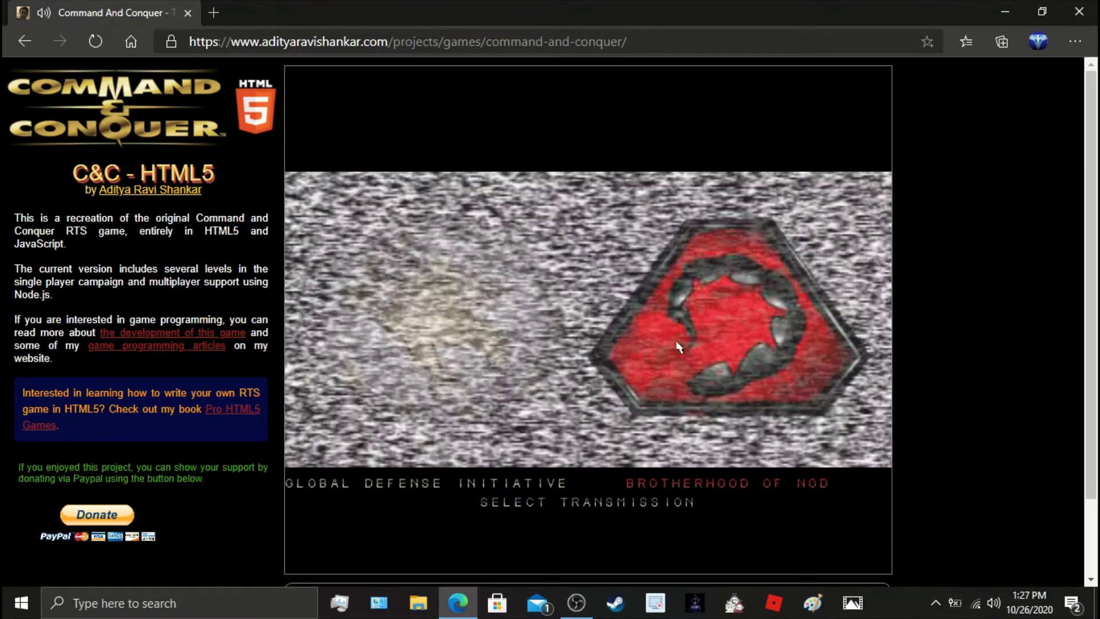
- Pick the GDI logo to launch the first GDI beach-landing mission
left_click(469, 323)
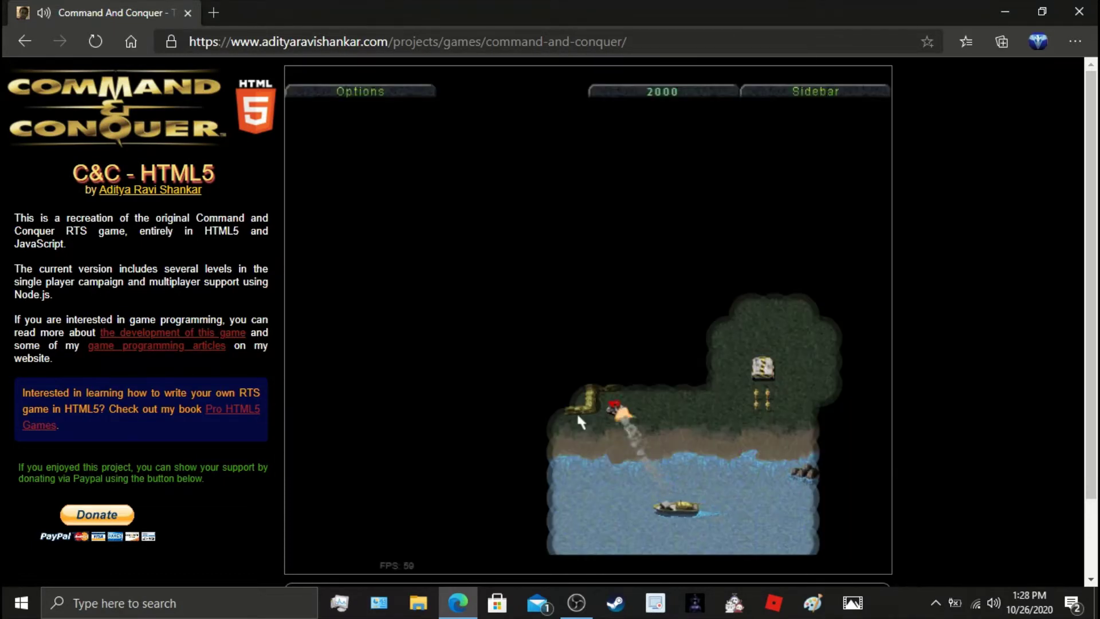
- Deploy the construction vehicle and start building a power plant
left_click(760, 397)
left_click(774, 355)
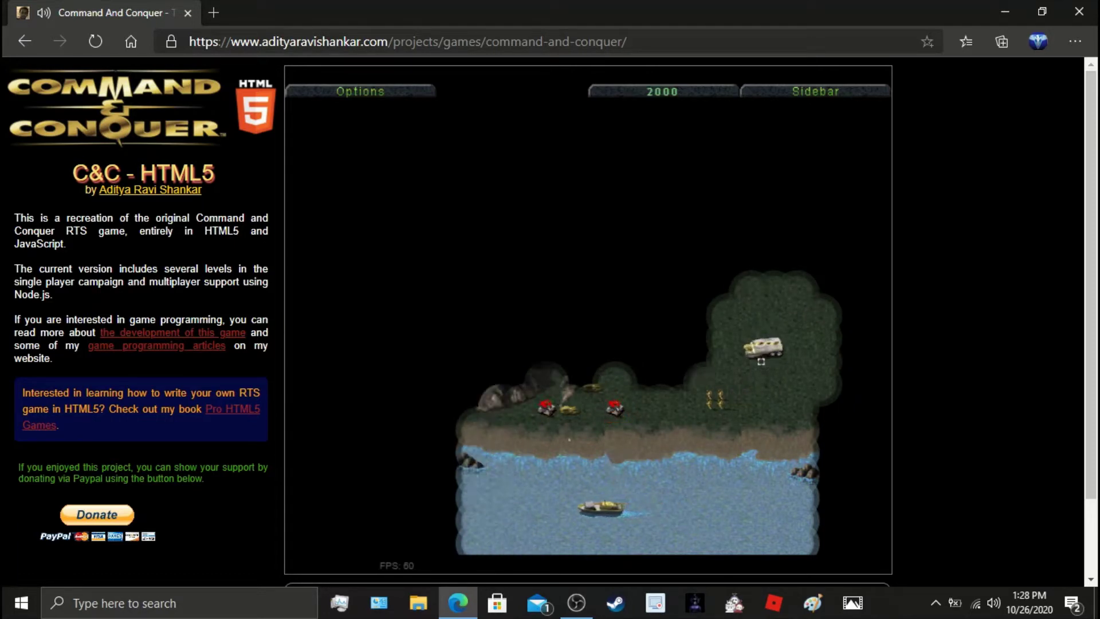
left_click(789, 275)
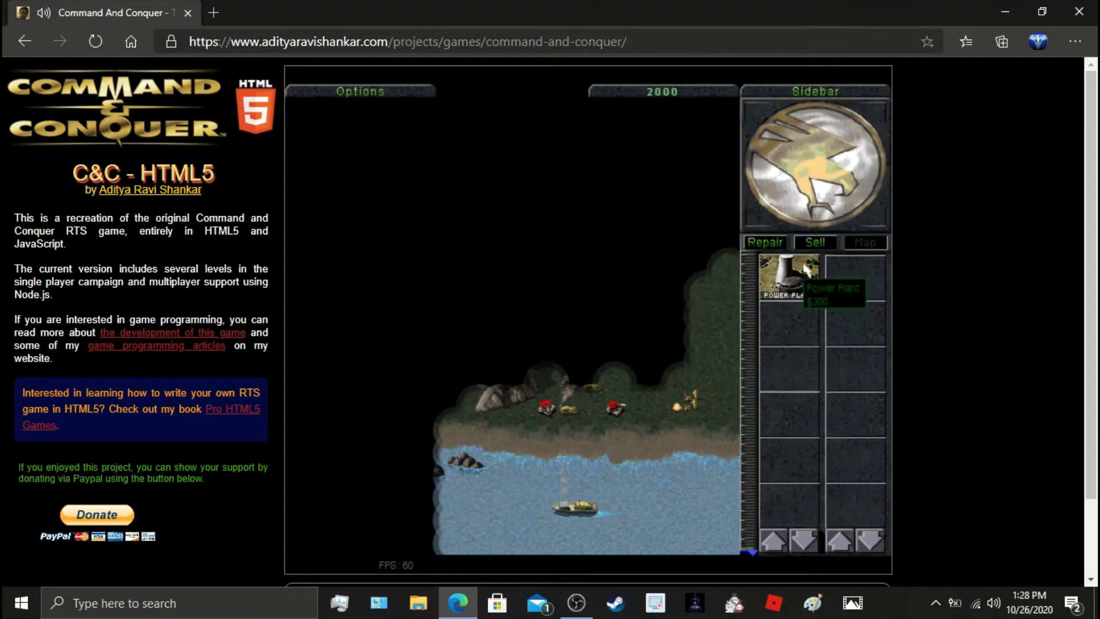
left_click(851, 93)
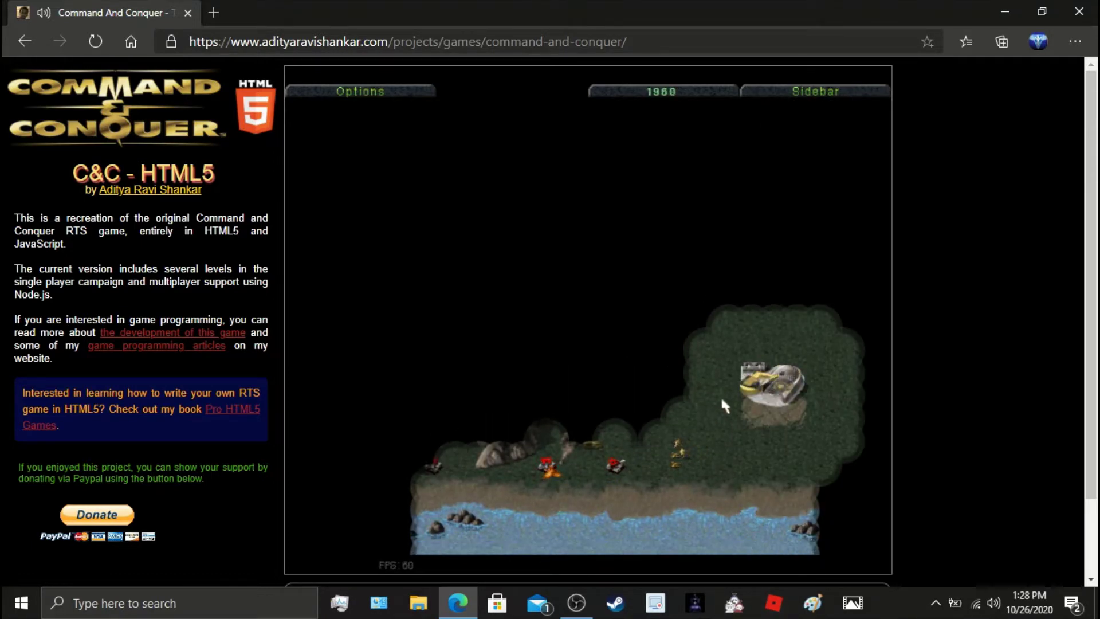
- Select the gunboat and the soldiers scattered along the beach
right_click(619, 466)
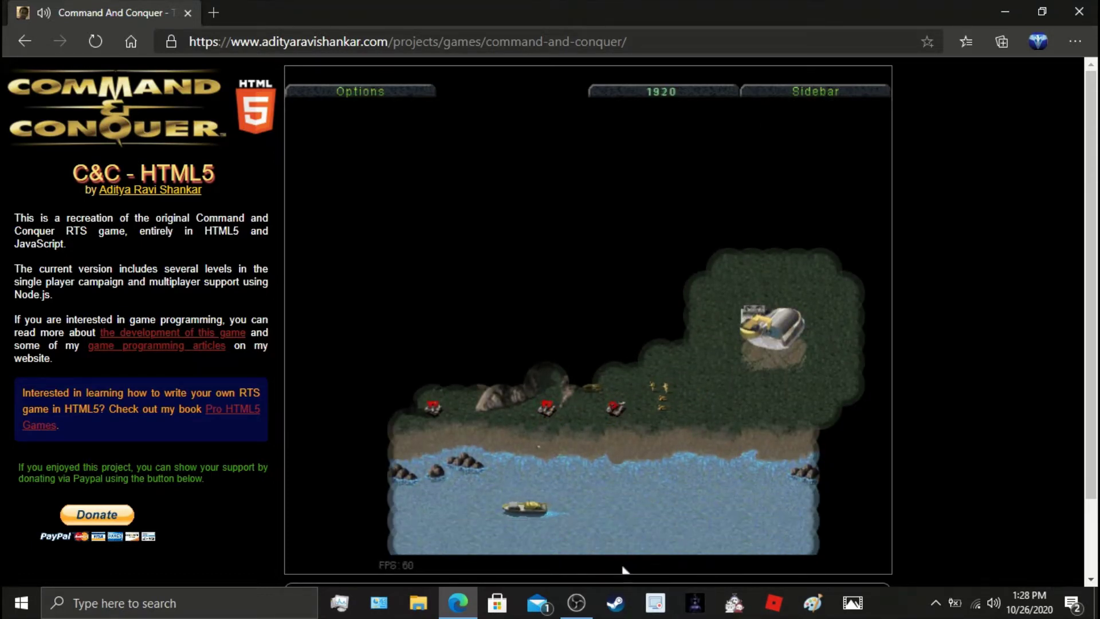
left_click(511, 506)
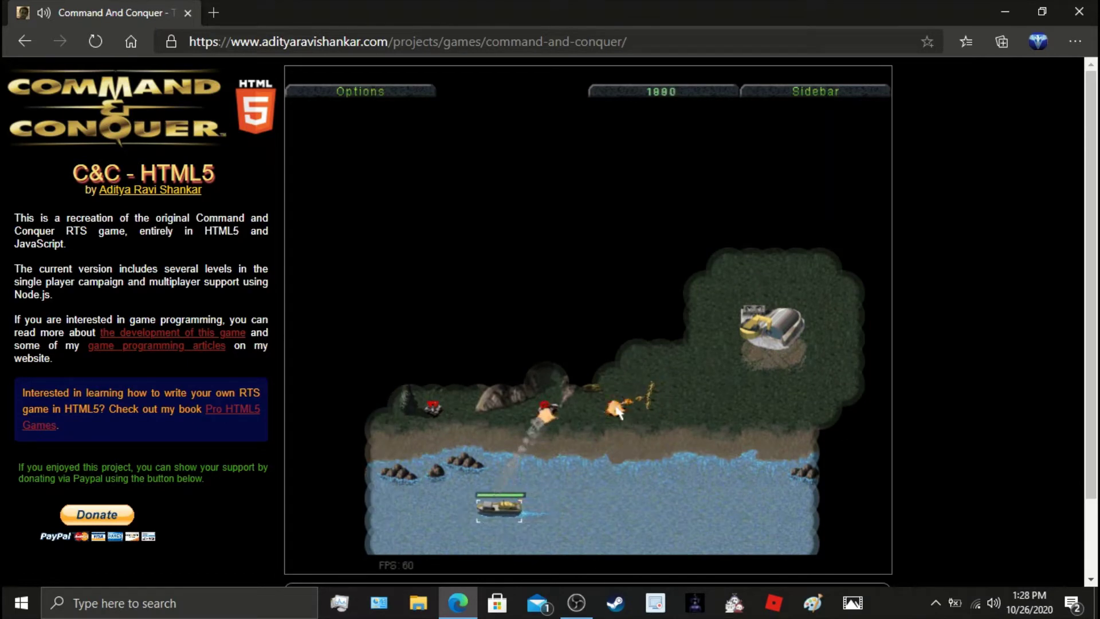
left_click(548, 411)
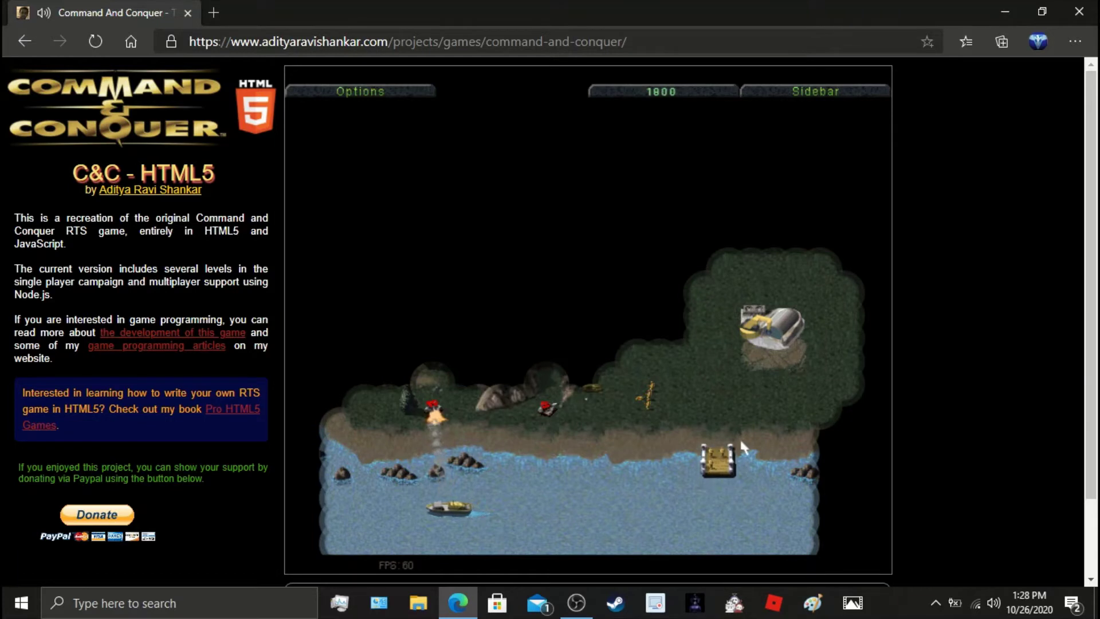
left_click(715, 428)
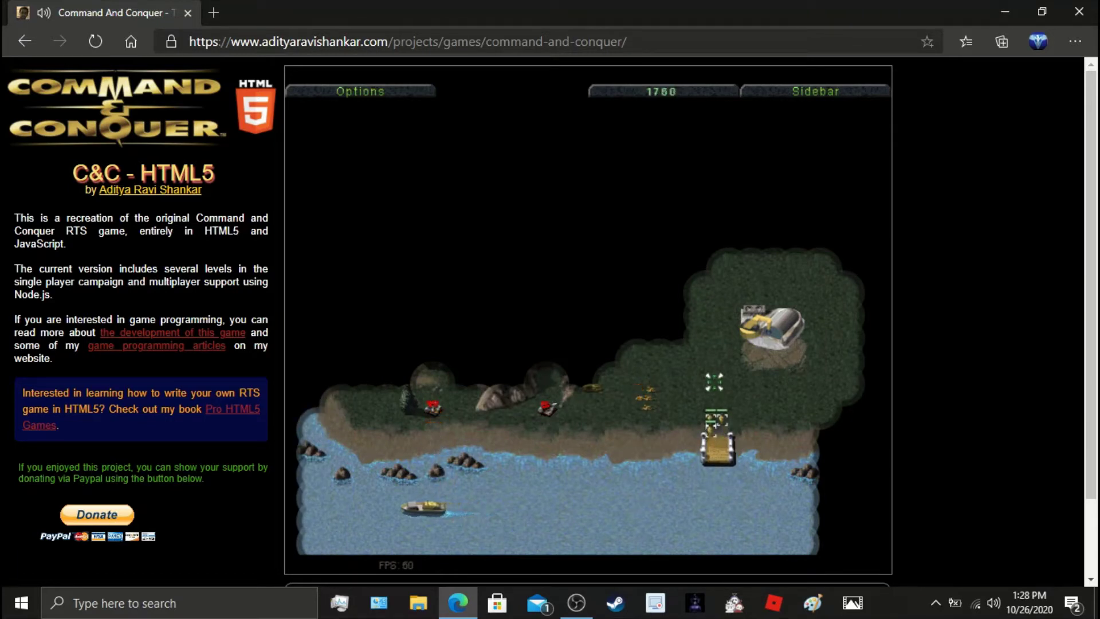
left_click(647, 388)
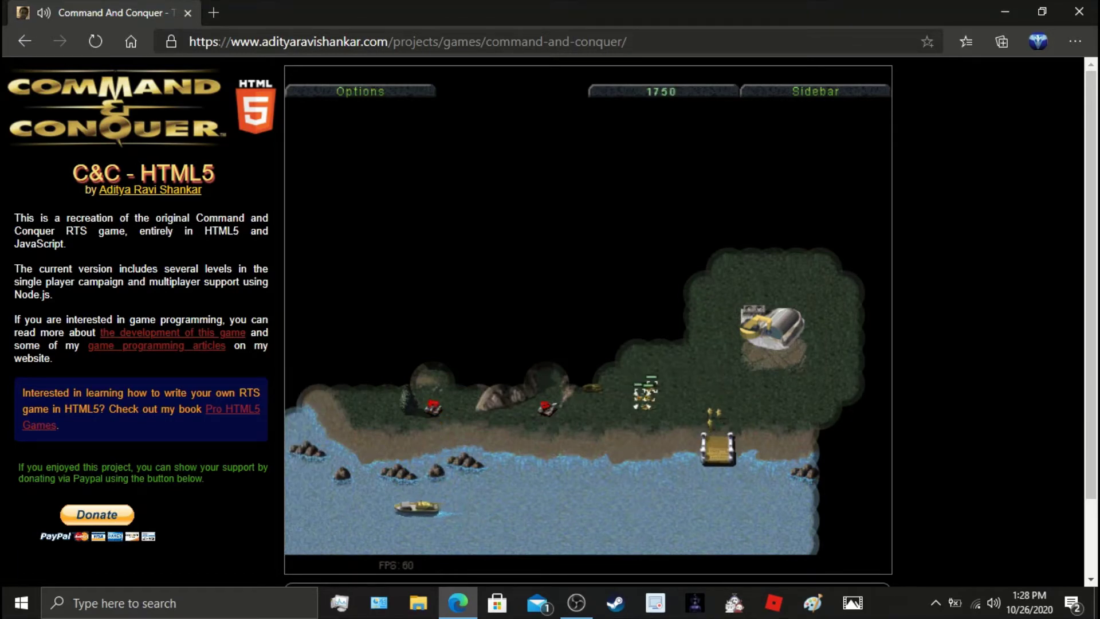
- Place the finished power plant beside the construction yard
left_click(818, 92)
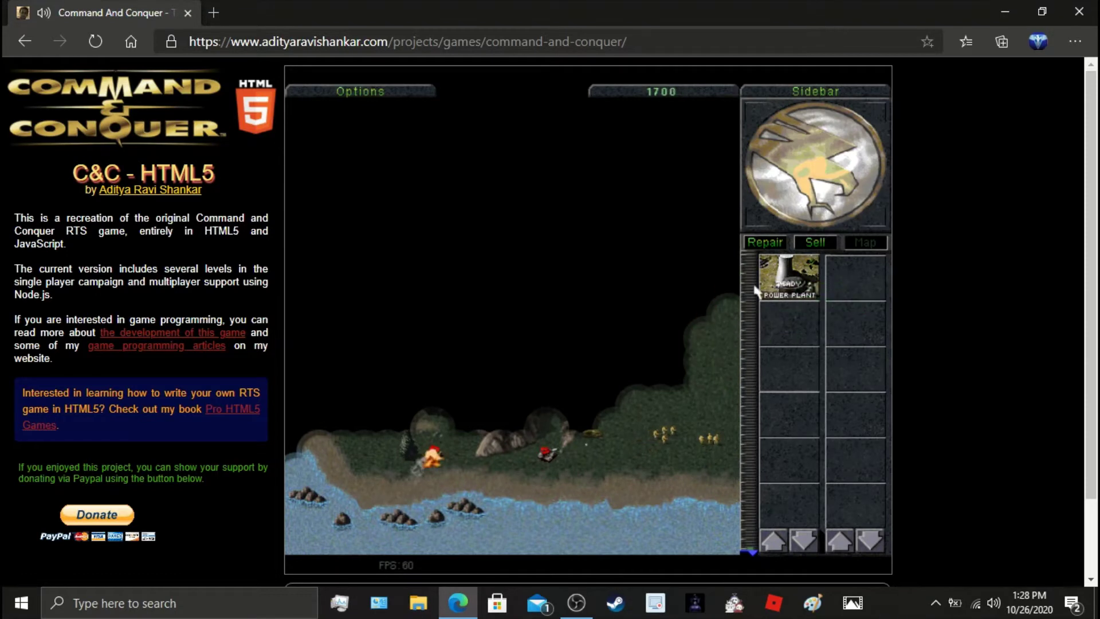
left_click(787, 275)
left_click(795, 344)
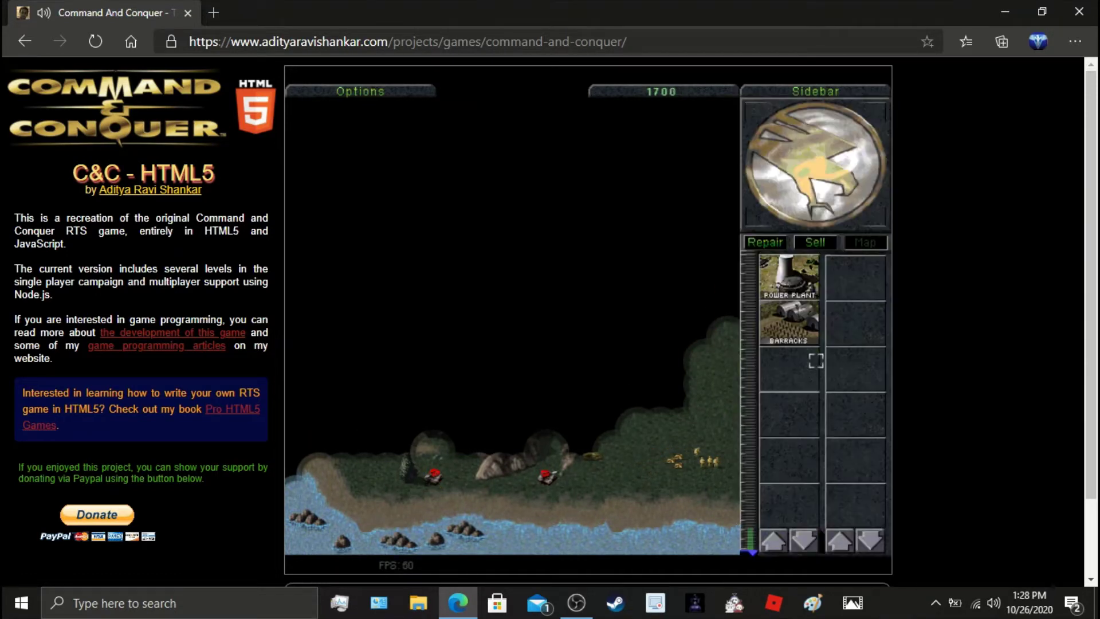
left_click_drag(720, 515, 573, 392)
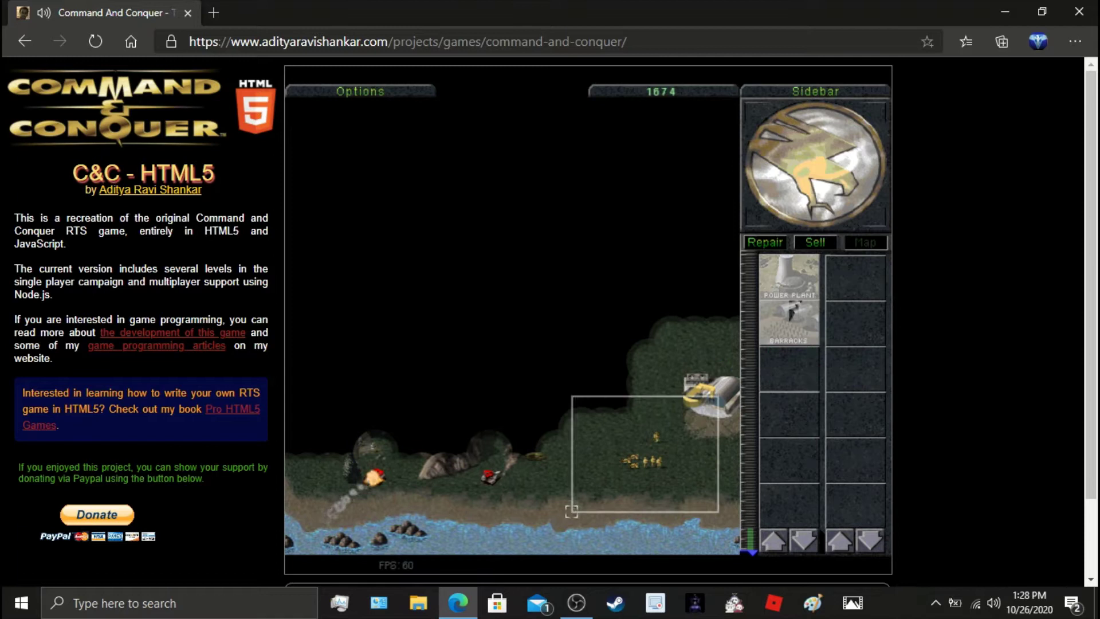
left_click(613, 419)
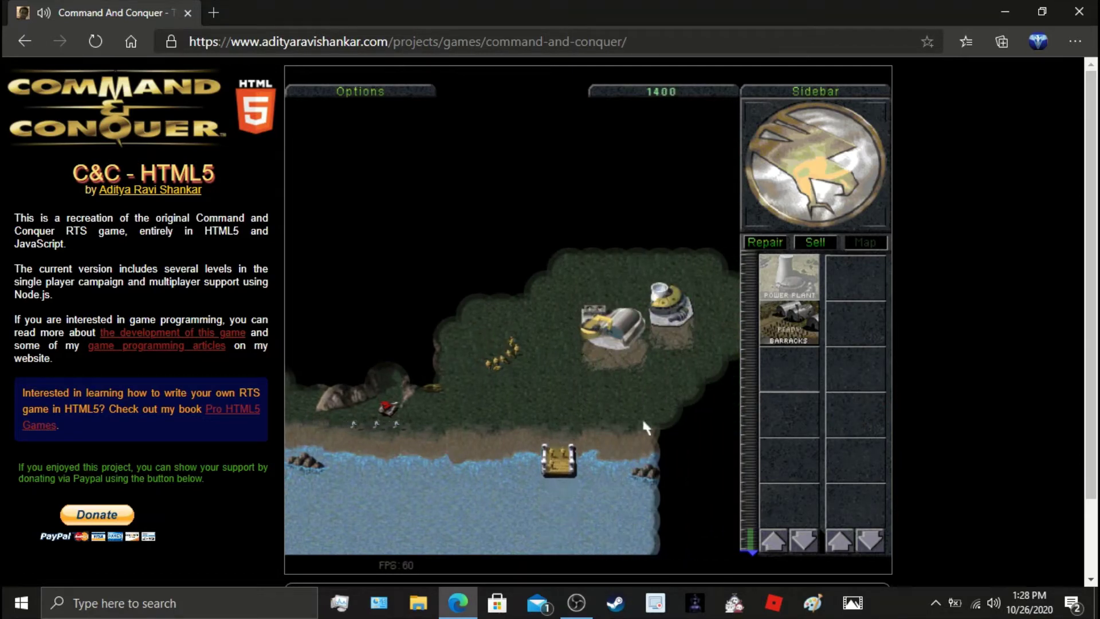
- Place the barracks below the construction yard and start training a minigunner
left_click_drag(576, 310, 478, 485)
left_click(795, 325)
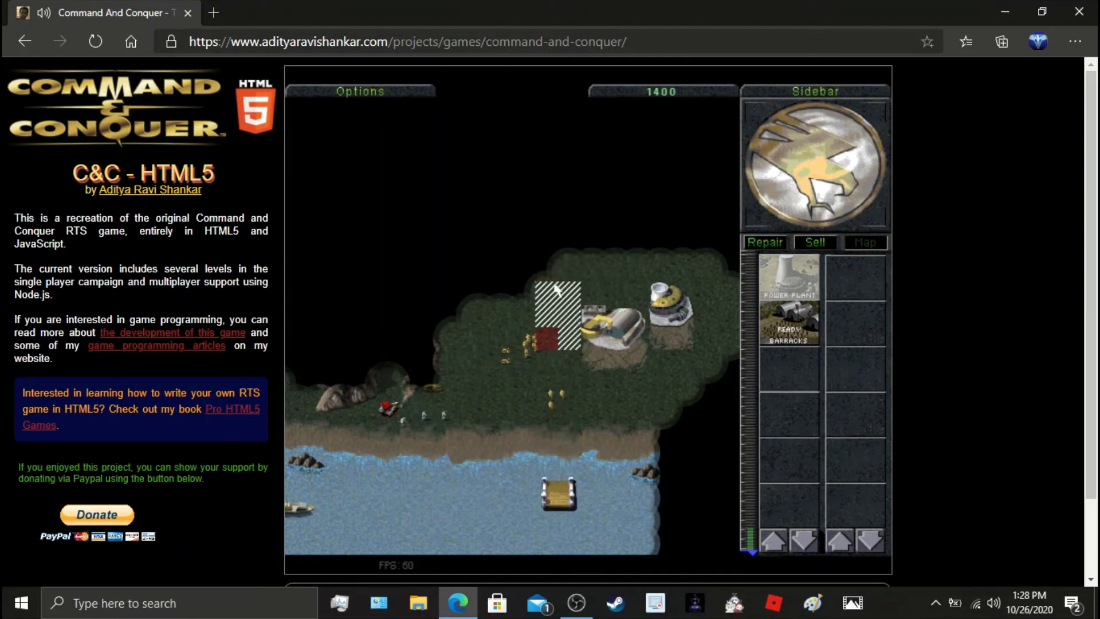
left_click_drag(556, 286, 480, 414)
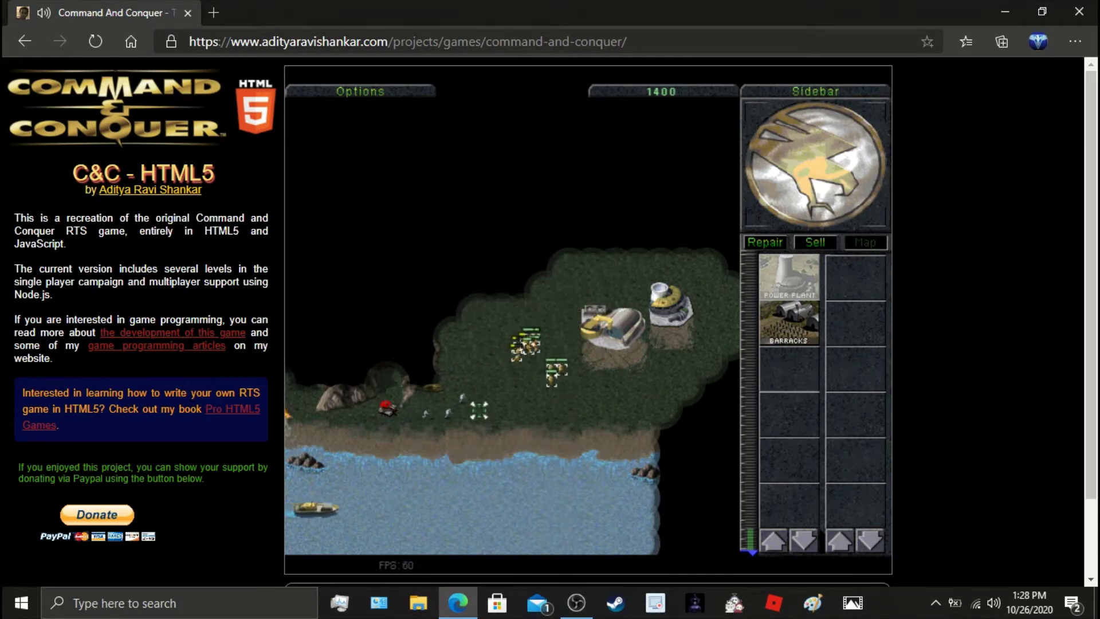
left_click(790, 323)
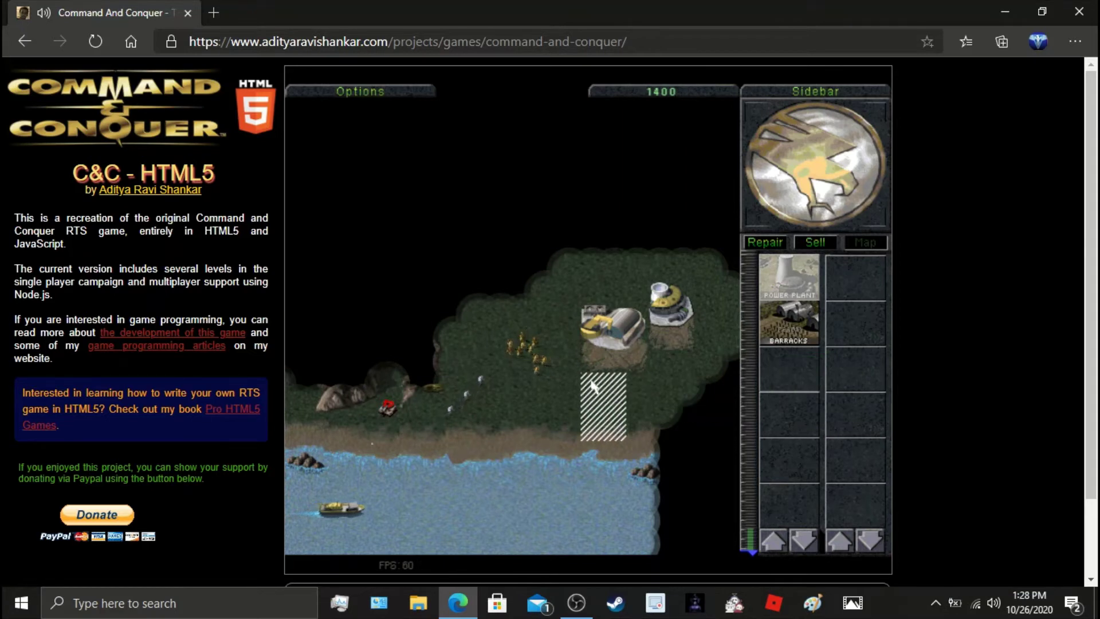
left_click(601, 396)
left_click(867, 289)
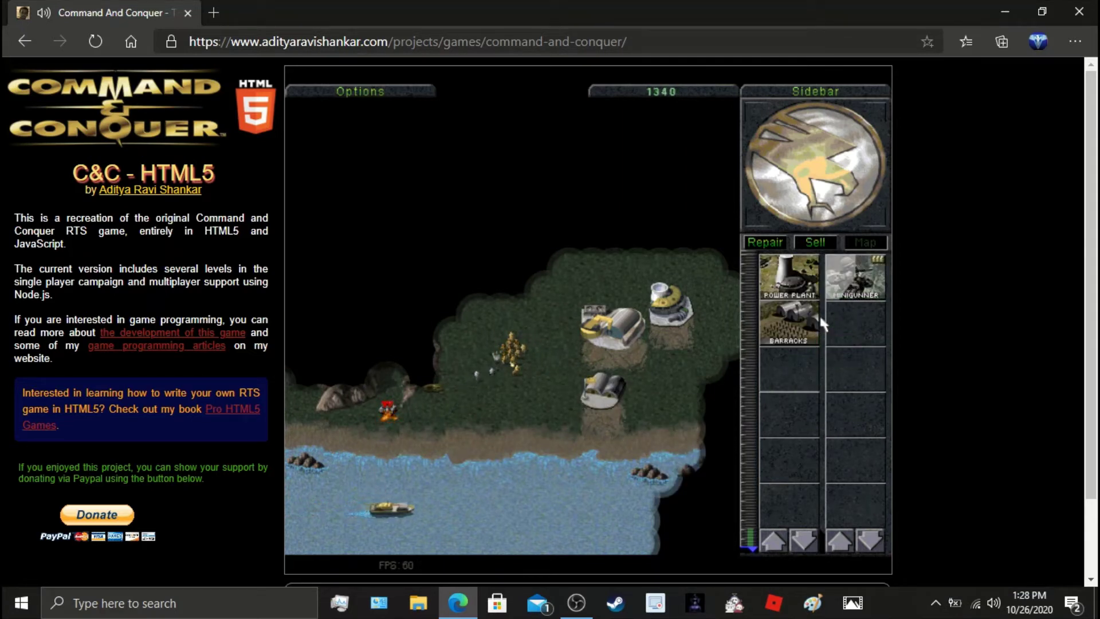
- Send two soldiers against the enemy vehicle and place a second building beside the first
left_click_drag(446, 392, 490, 367)
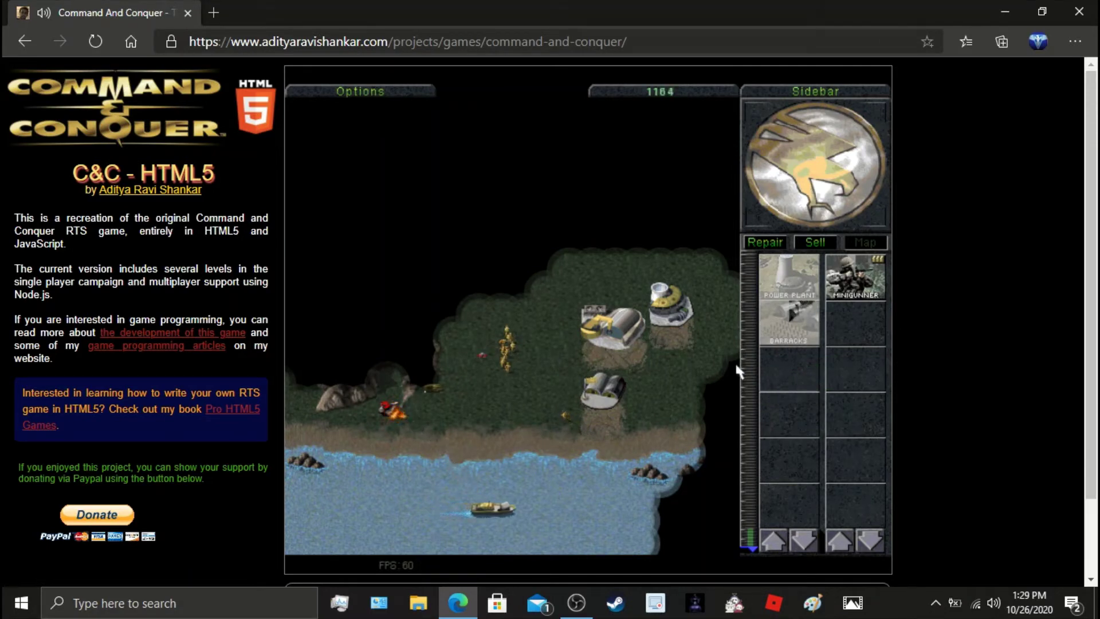
left_click_drag(555, 400, 633, 504)
left_click(393, 409)
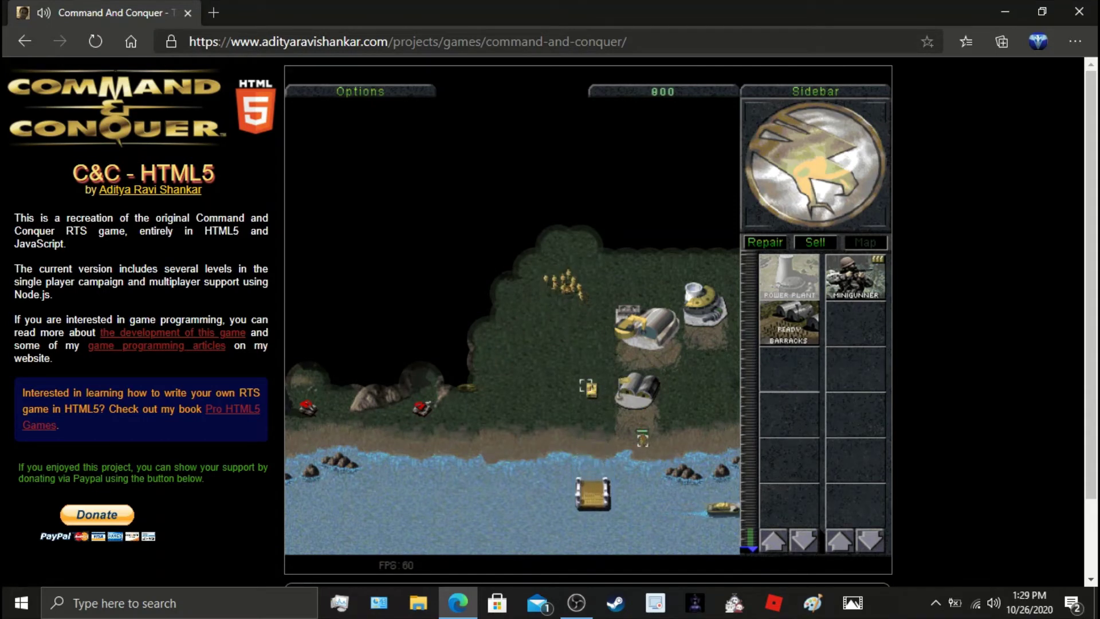
left_click(786, 331)
left_click(674, 387)
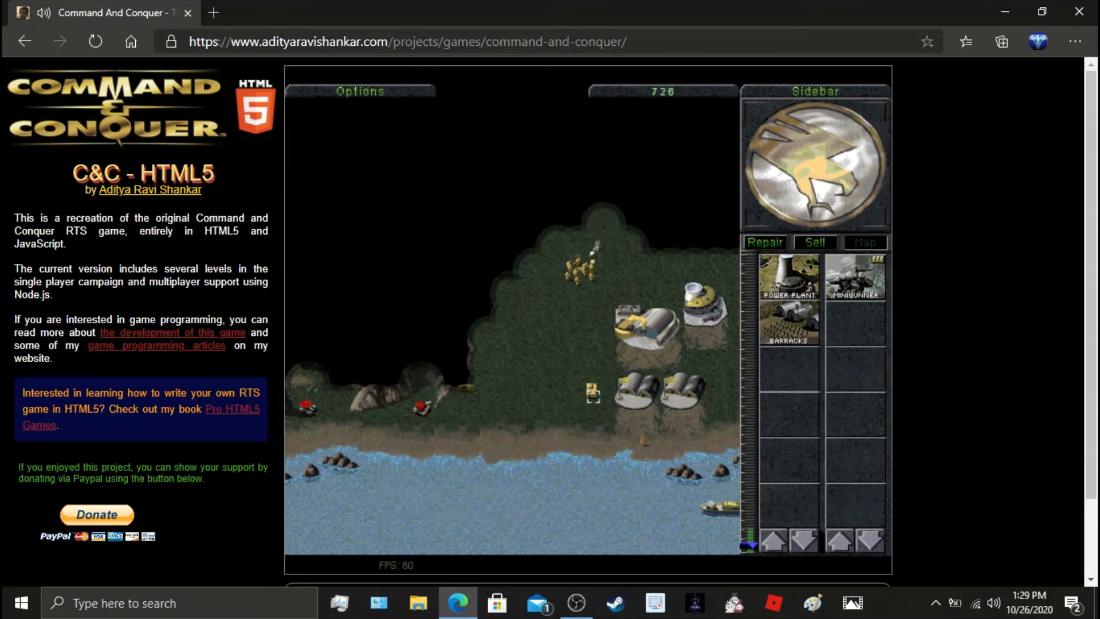
- Train another minigunner and move the infantry and tank north-west
left_click_drag(697, 464, 530, 238)
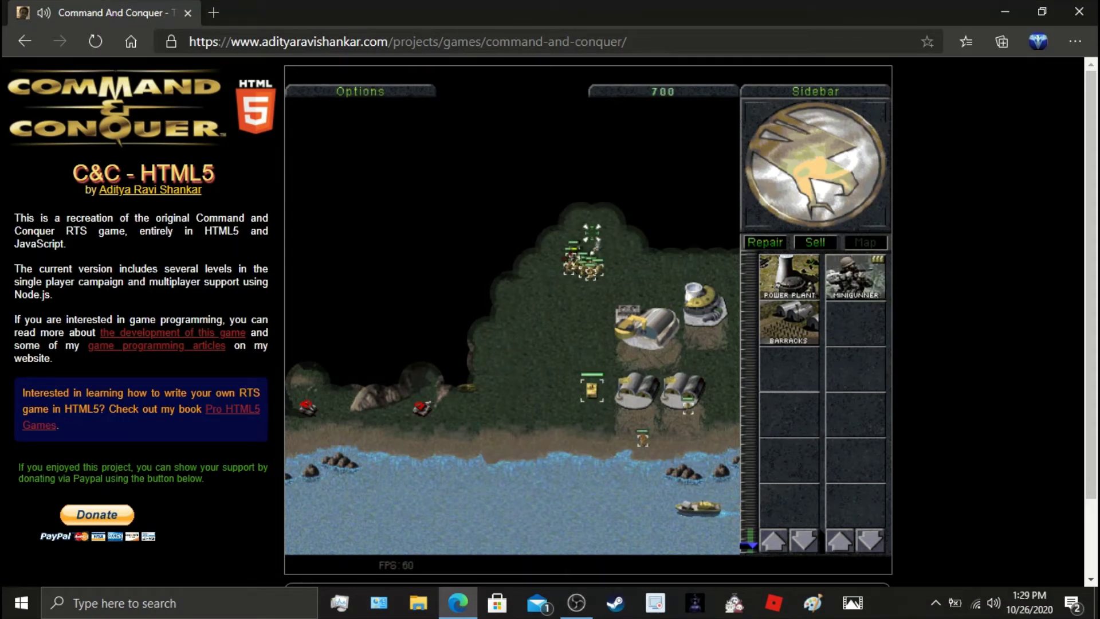
left_click(855, 275)
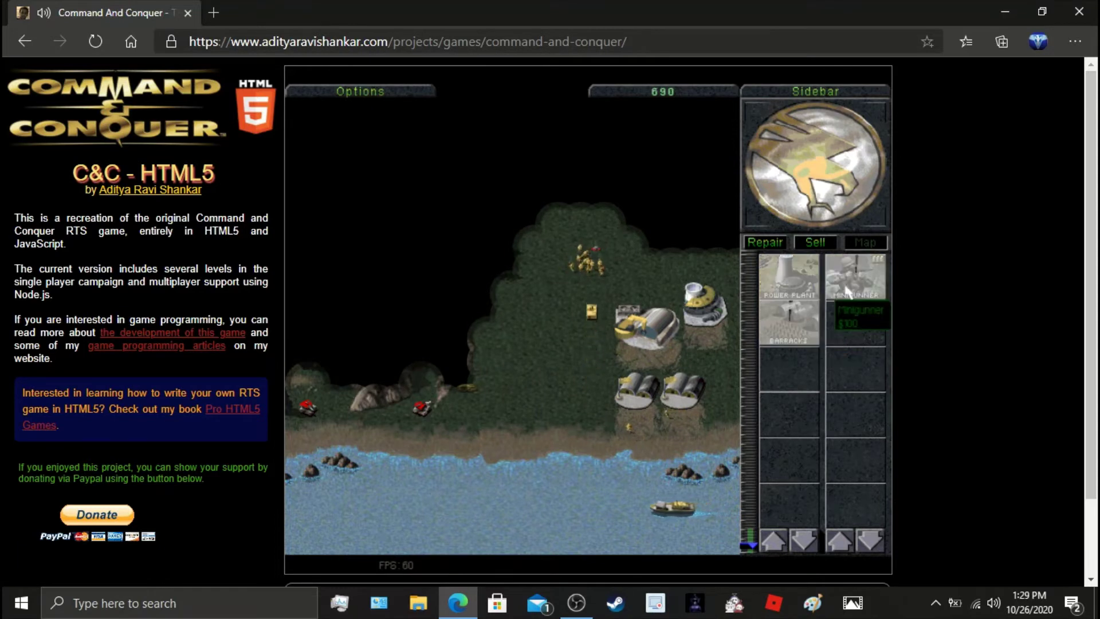
left_click_drag(708, 535, 506, 210)
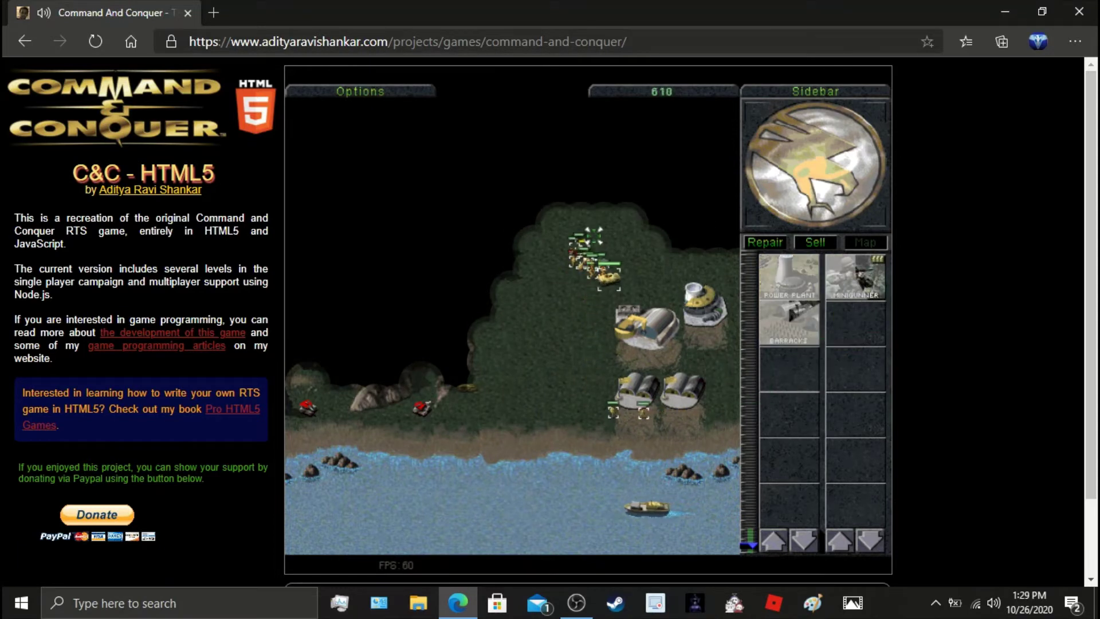
left_click(532, 235)
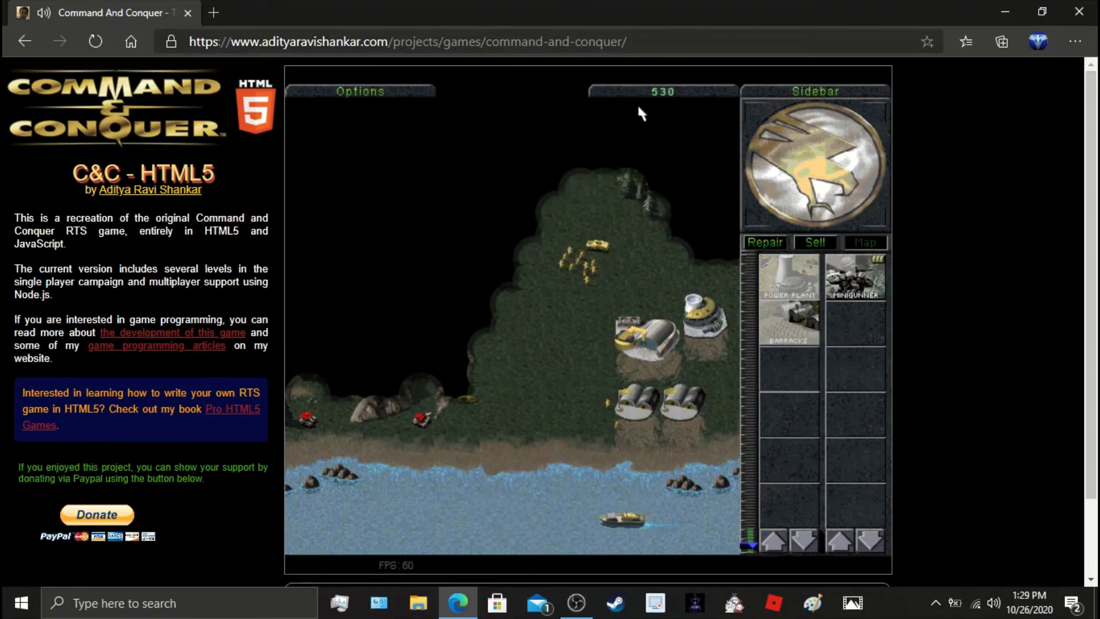
- Resume the mission from Options and send the base infantry west
left_click(360, 88)
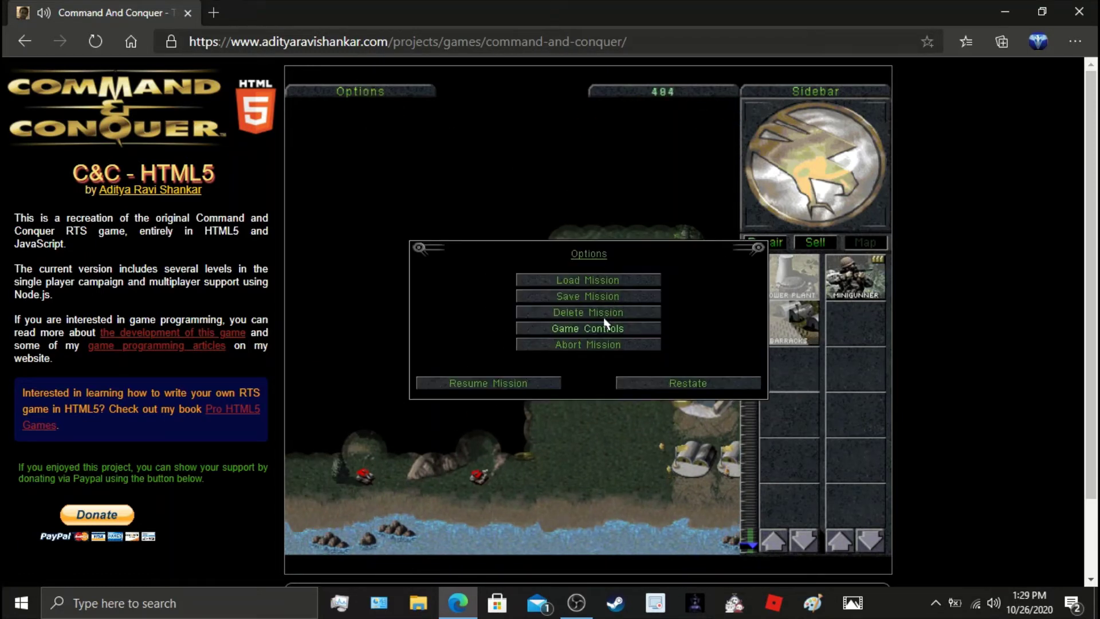
left_click(514, 389)
left_click_drag(514, 222, 574, 349)
left_click_drag(497, 233, 737, 490)
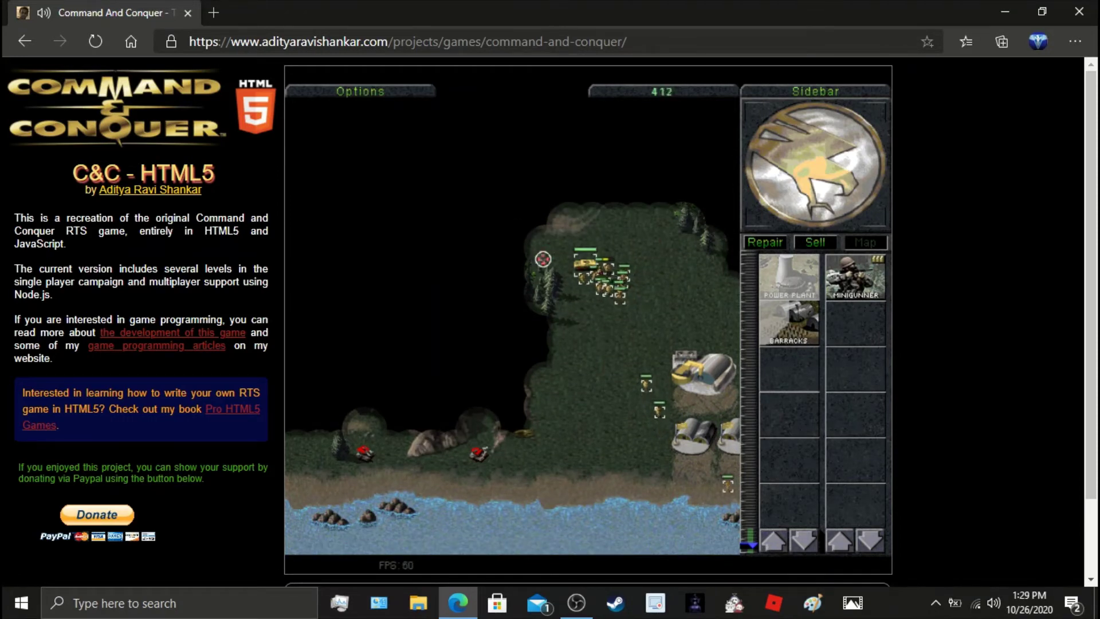
left_click(541, 258)
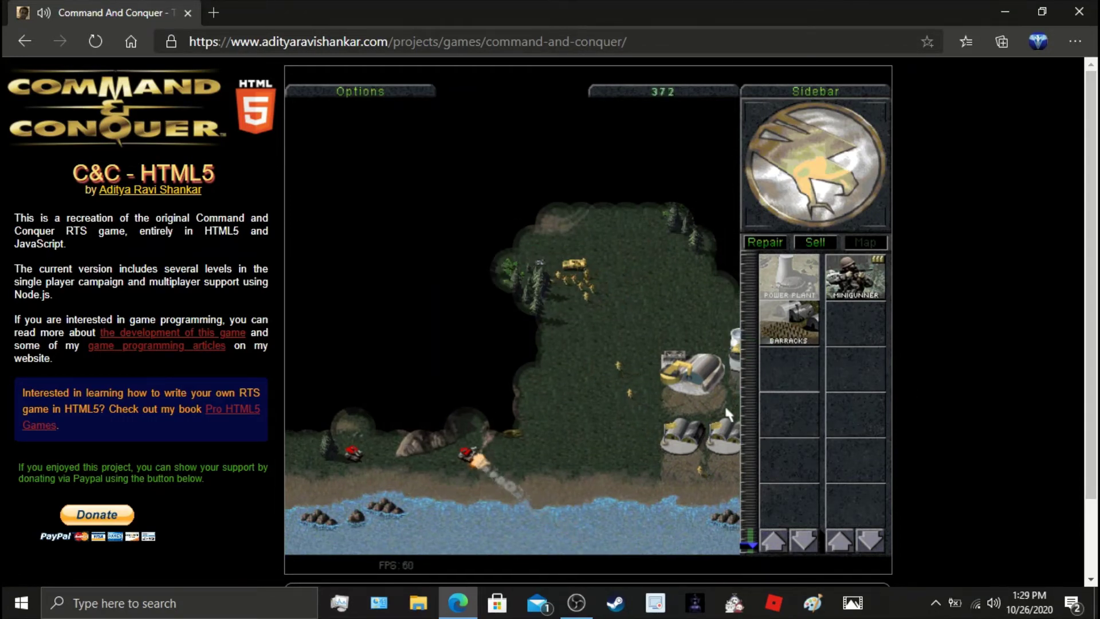
- Place the finished barracks next to the base
left_click(785, 342)
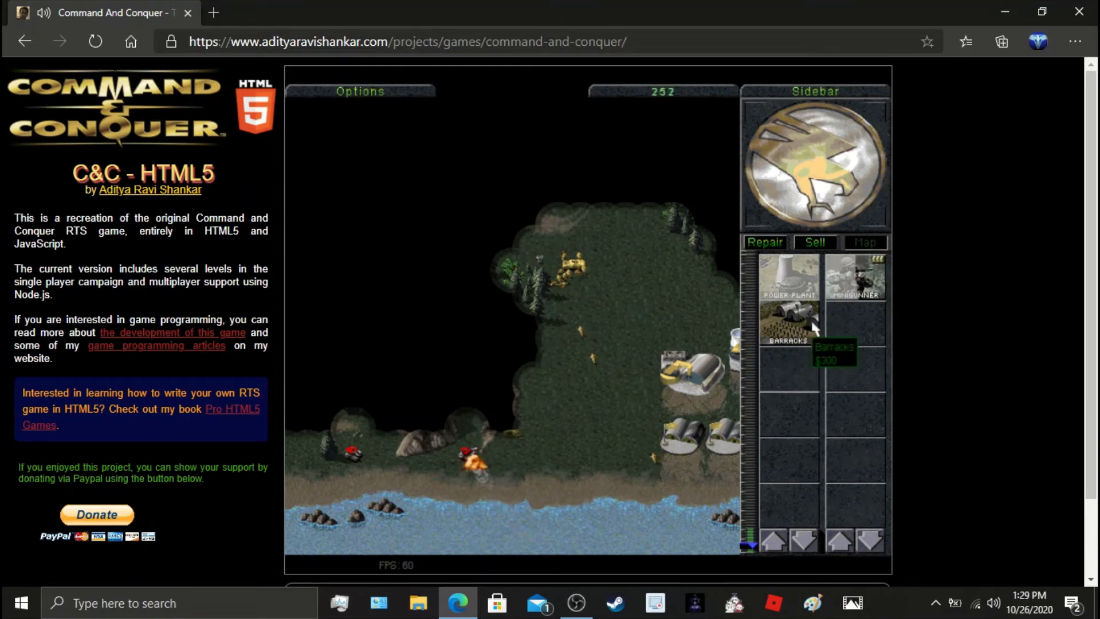
right_click(609, 222)
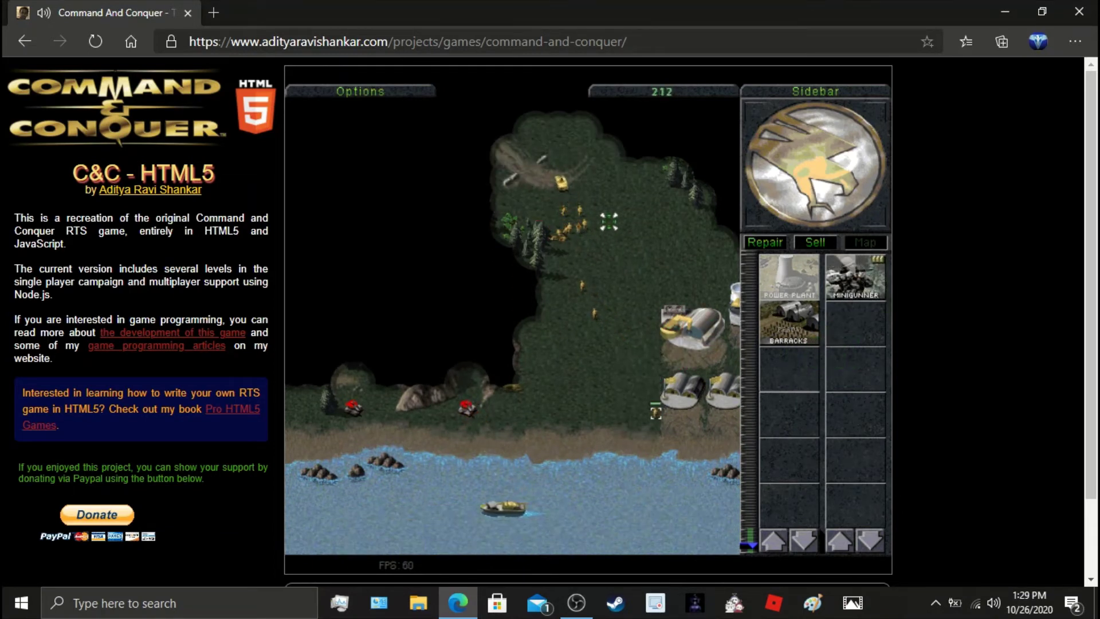
left_click(788, 346)
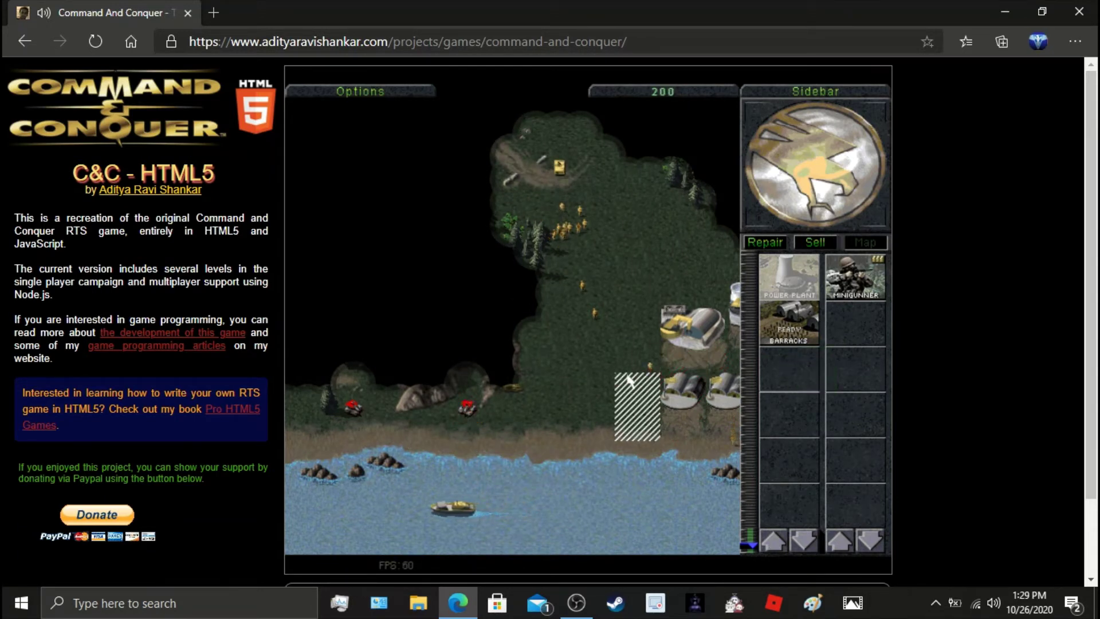
left_click(626, 374)
left_click_drag(485, 172, 674, 384)
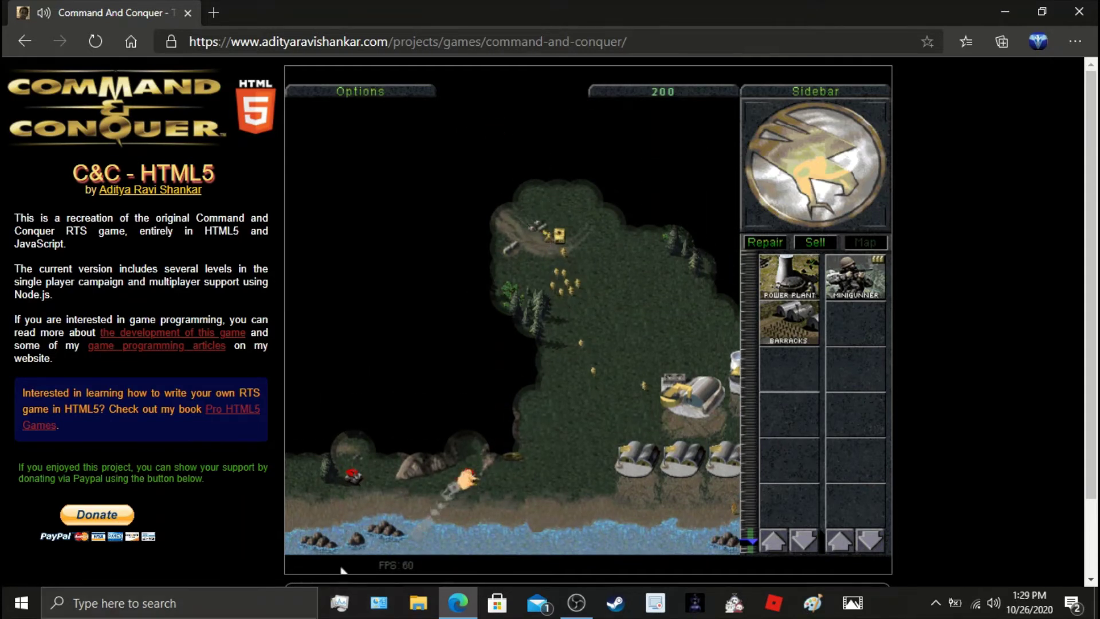
- Have a unit near the shore attack the red enemy unit
right_click(418, 556)
left_click(388, 507)
left_click(354, 406)
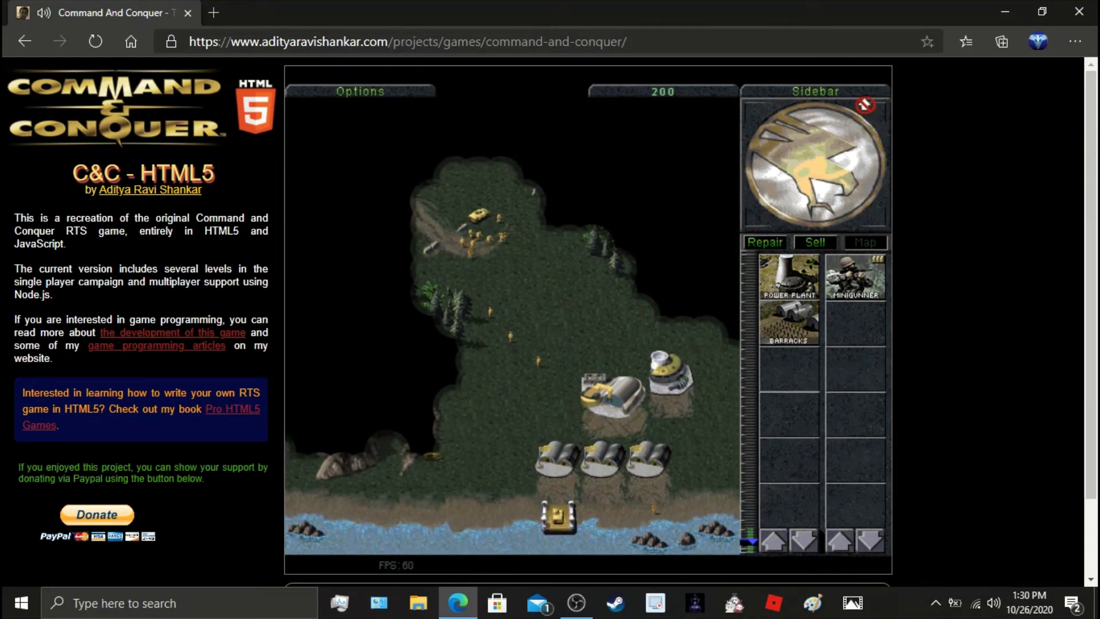
left_click(857, 91)
- Send the infantry unit in the forest to the marked spot
left_click_drag(385, 295, 494, 412)
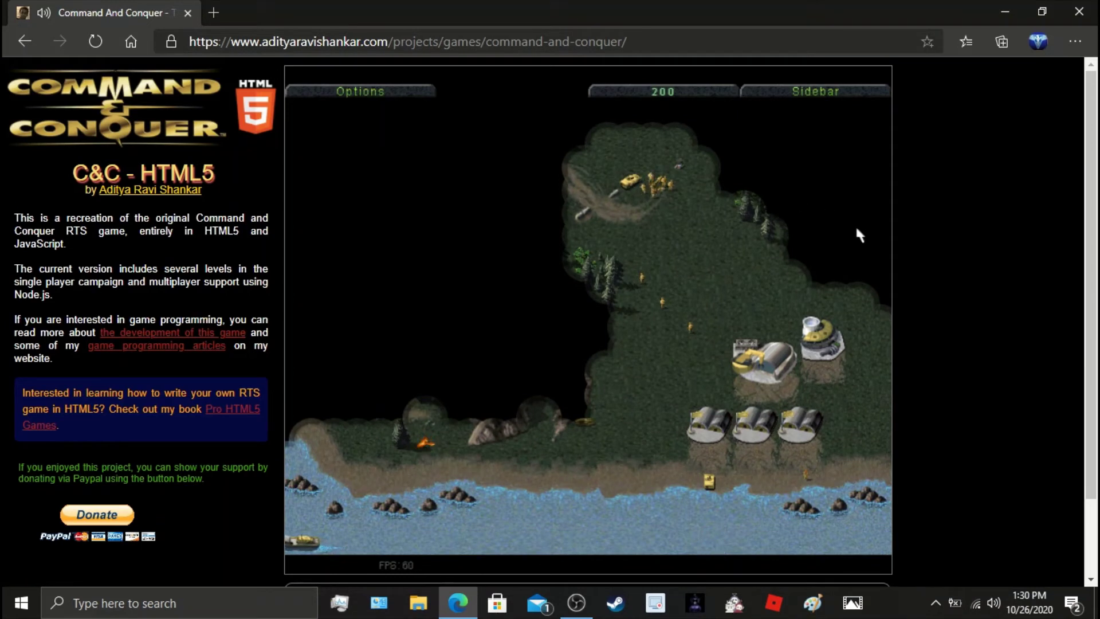
left_click_drag(857, 234, 576, 451)
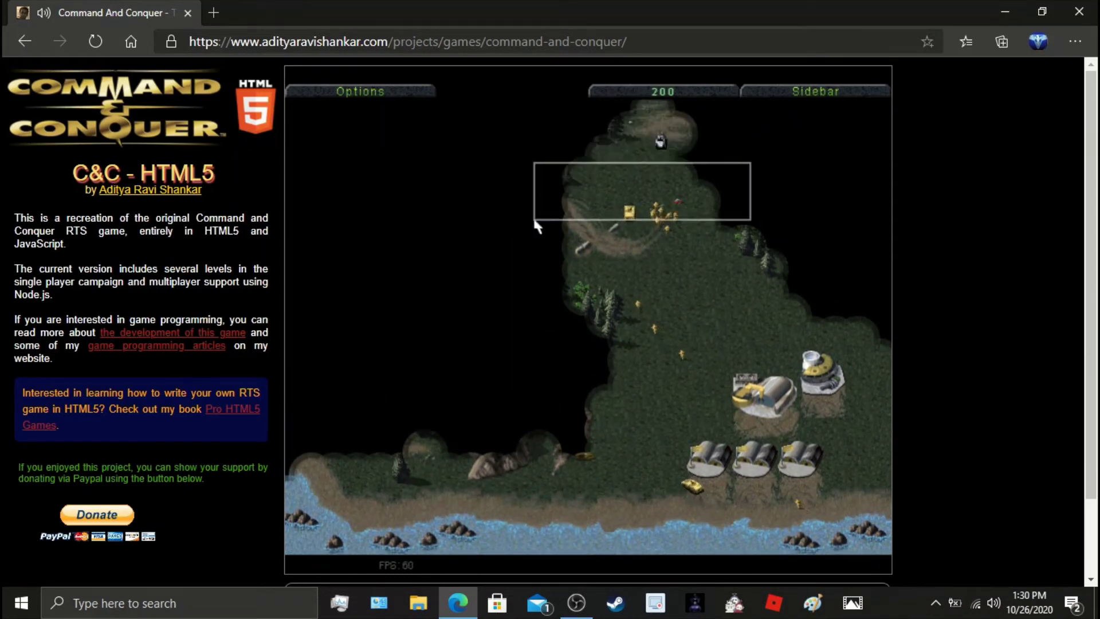
left_click_drag(532, 218, 658, 135)
right_click(660, 138)
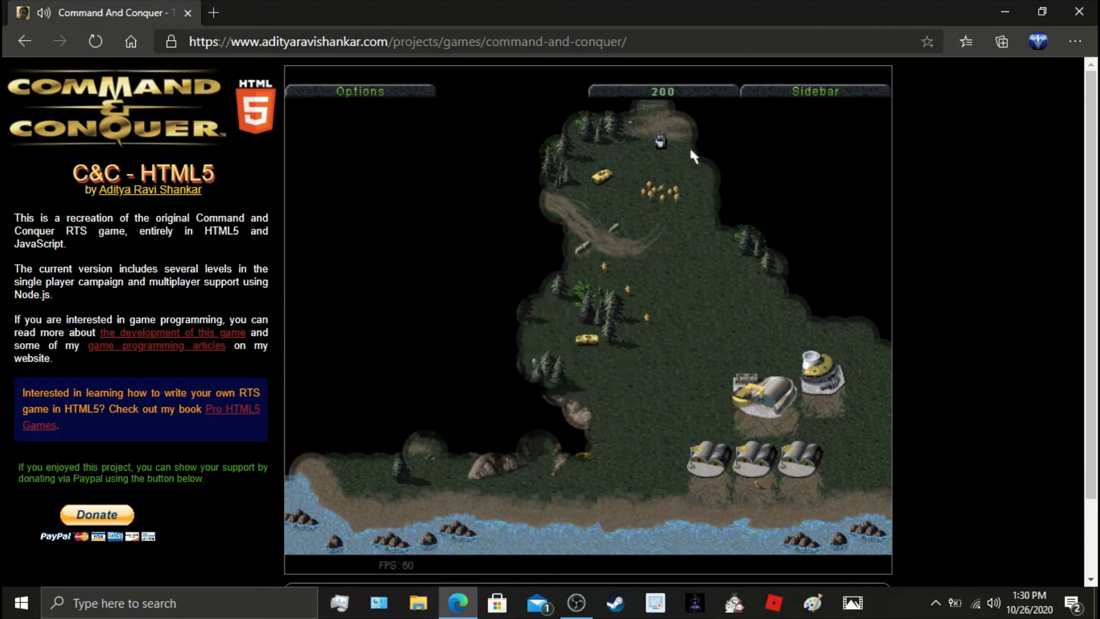
left_click_drag(674, 240, 526, 339)
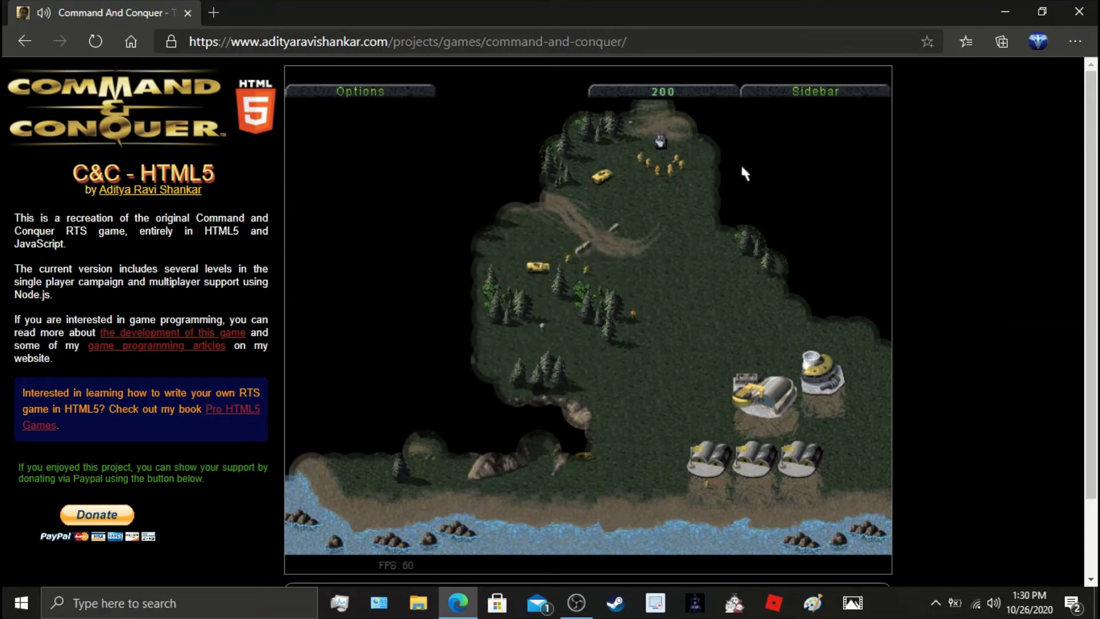
left_click(664, 145)
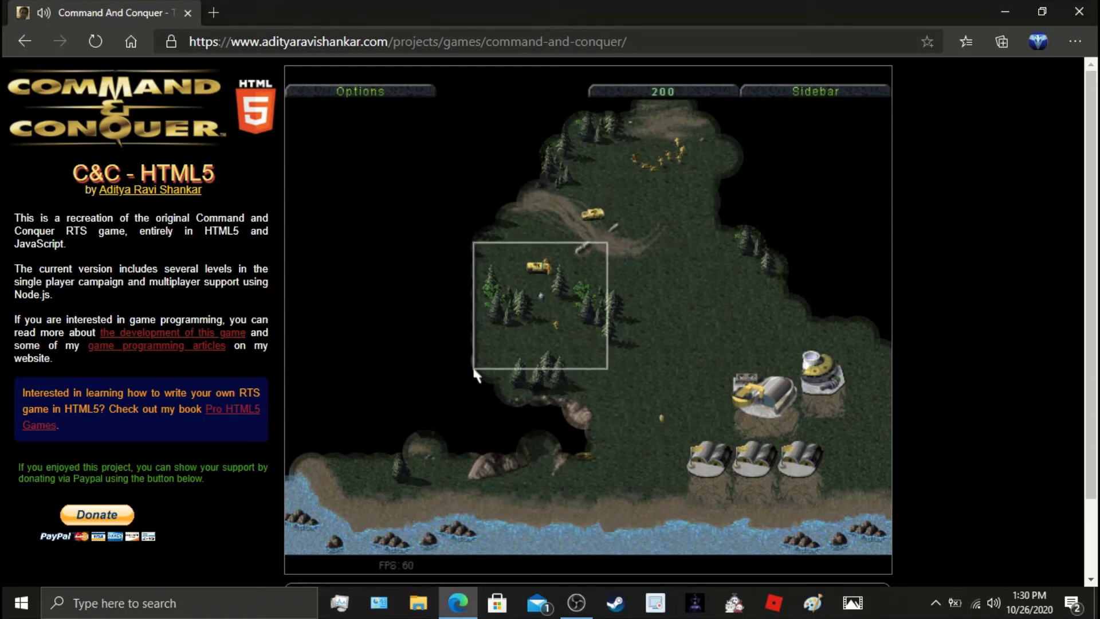
left_click_drag(476, 376, 476, 375)
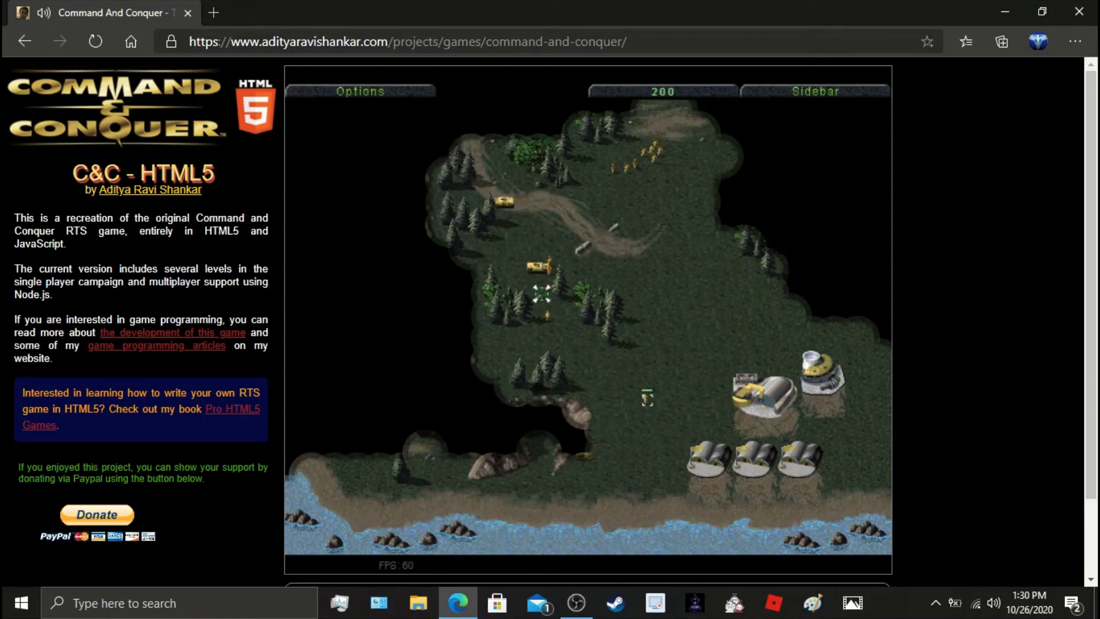
left_click(542, 294)
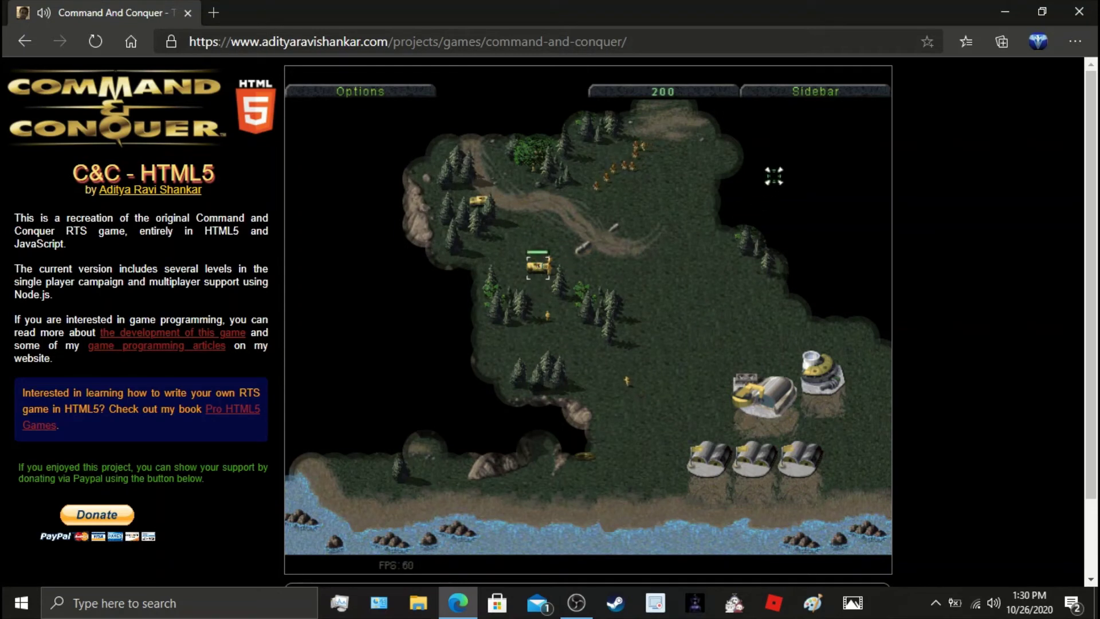
- Drive the yellow vehicle west along the dirt road, then select the north-eastern vehicle
left_click_drag(515, 176, 433, 276)
left_click(441, 198)
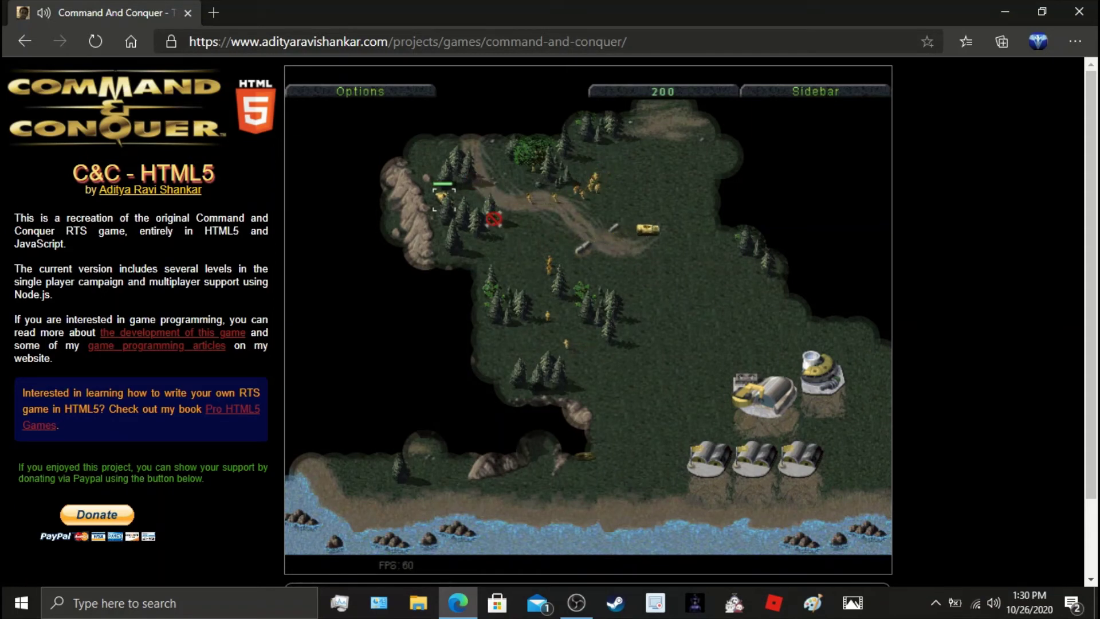
right_click(490, 192)
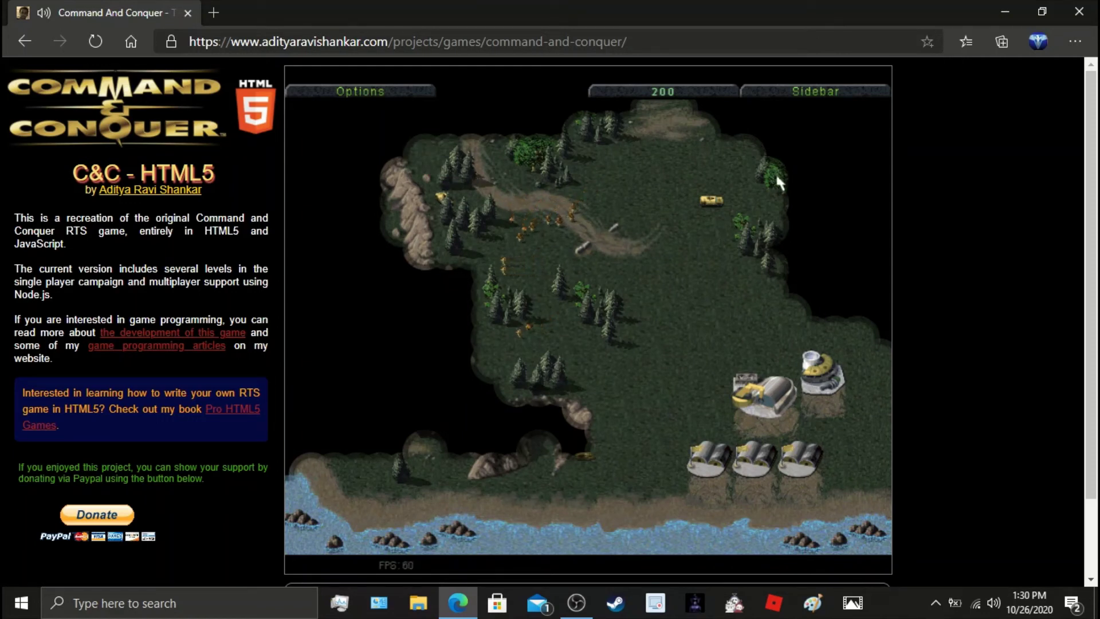
left_click(720, 200)
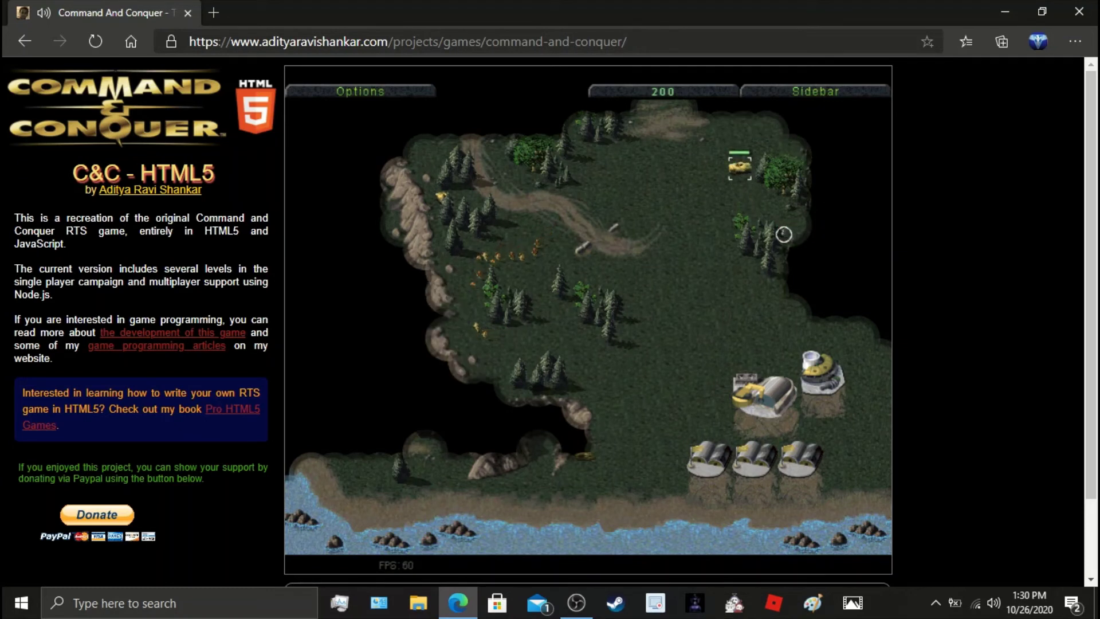
left_click_drag(674, 199, 408, 393)
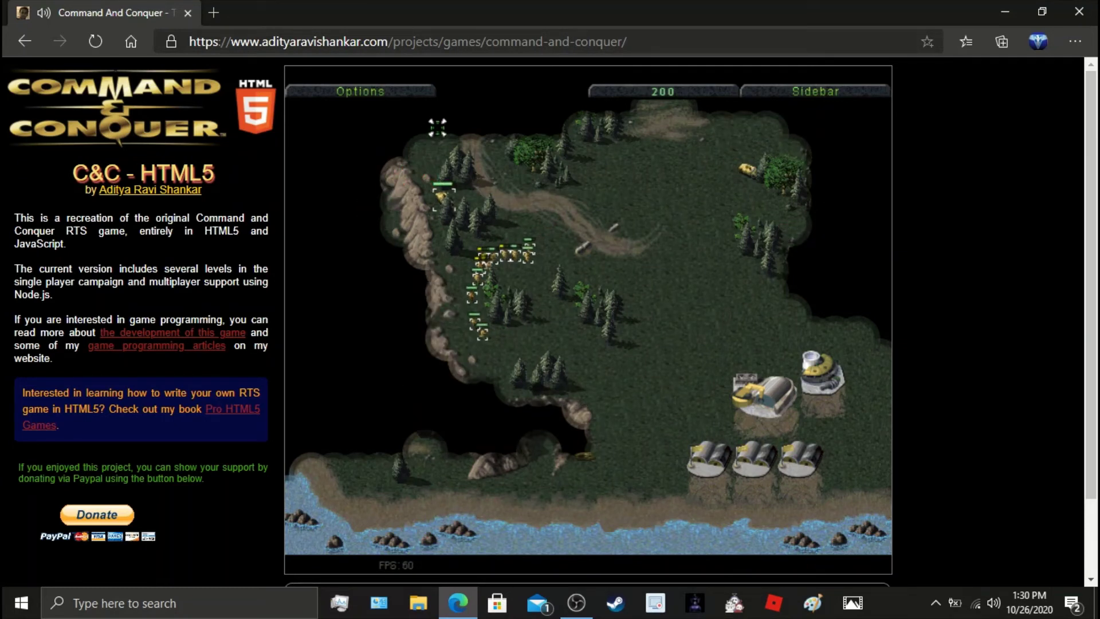
right_click(540, 245)
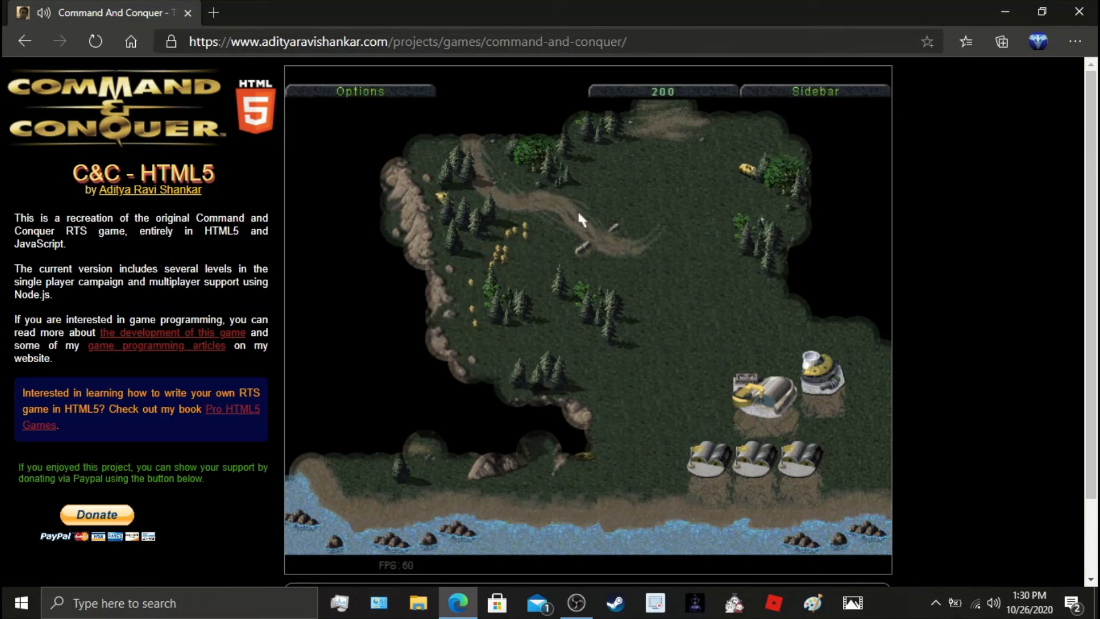
left_click(747, 168)
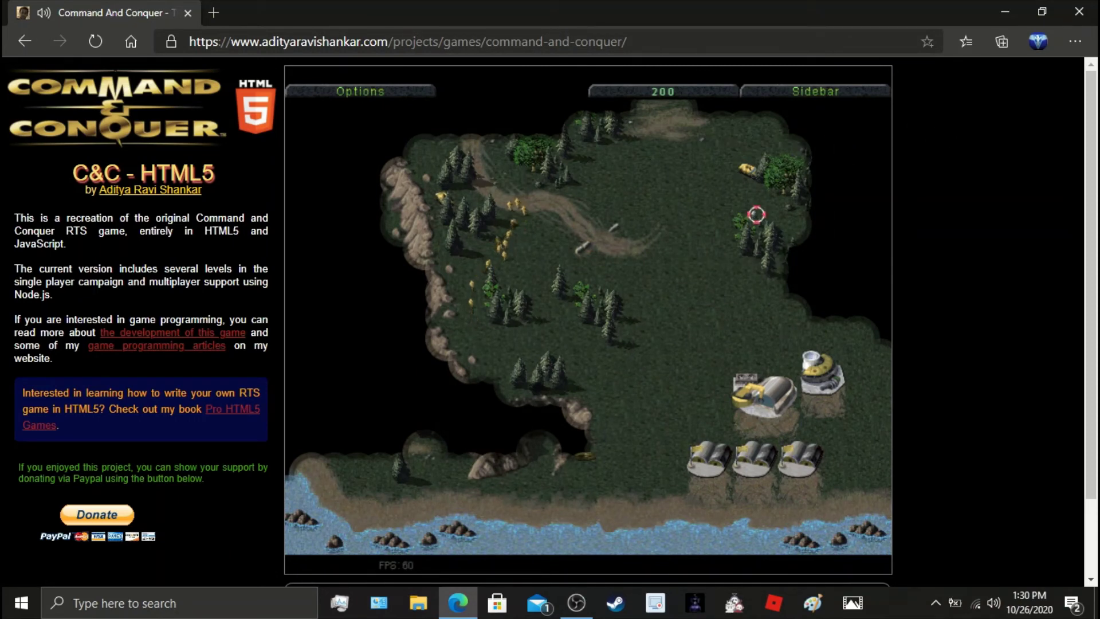
- Send the infantry group up the dirt path to the top-left
left_click(814, 91)
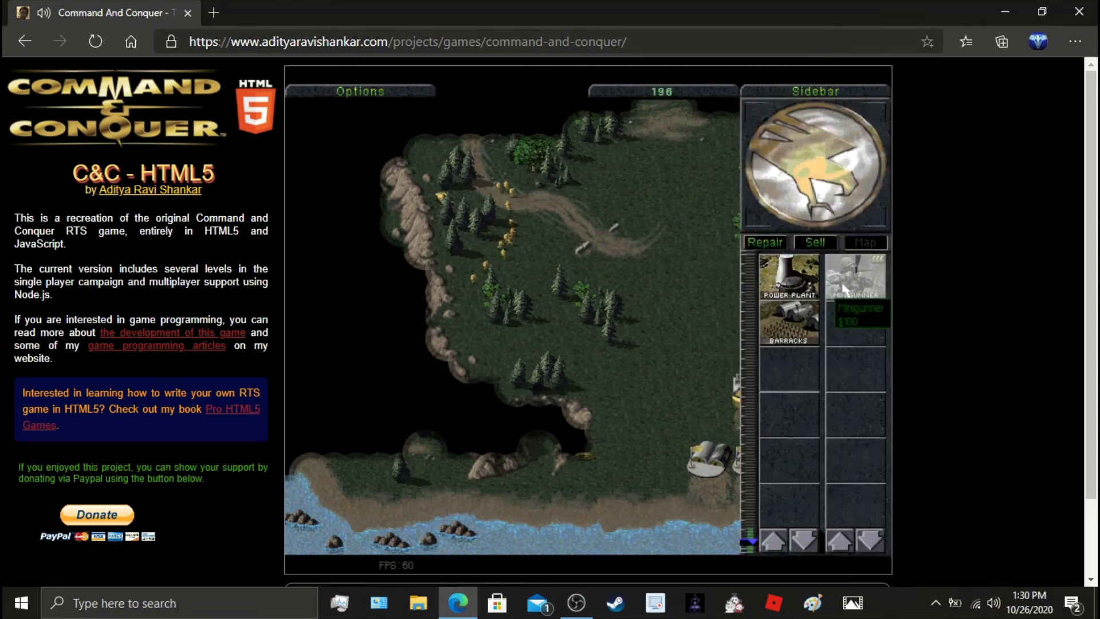
left_click(853, 86)
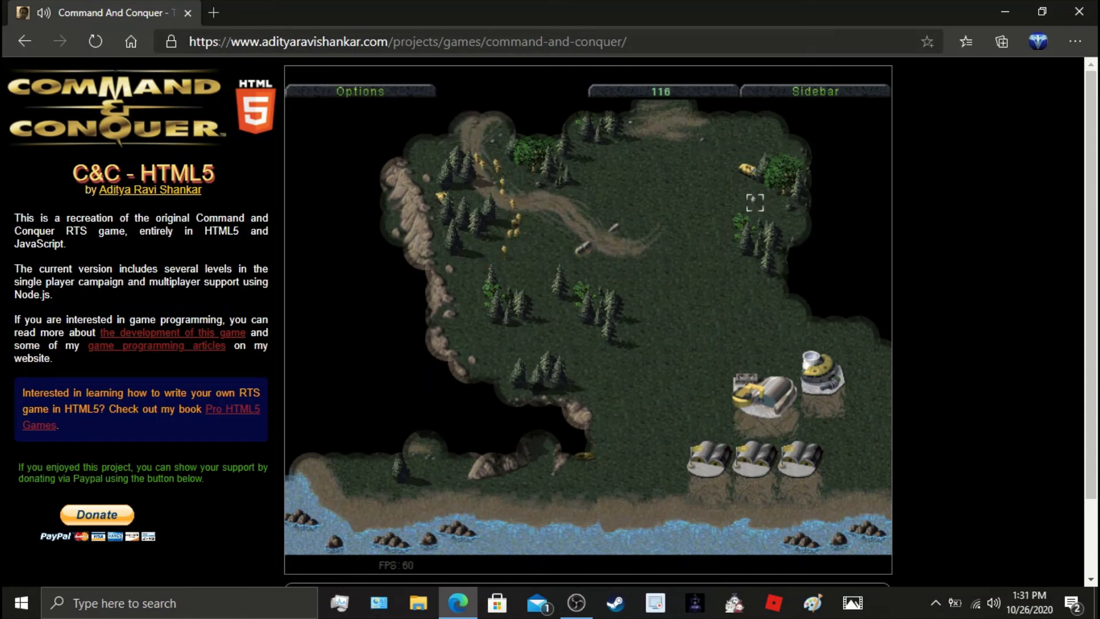
left_click_drag(533, 120, 417, 295)
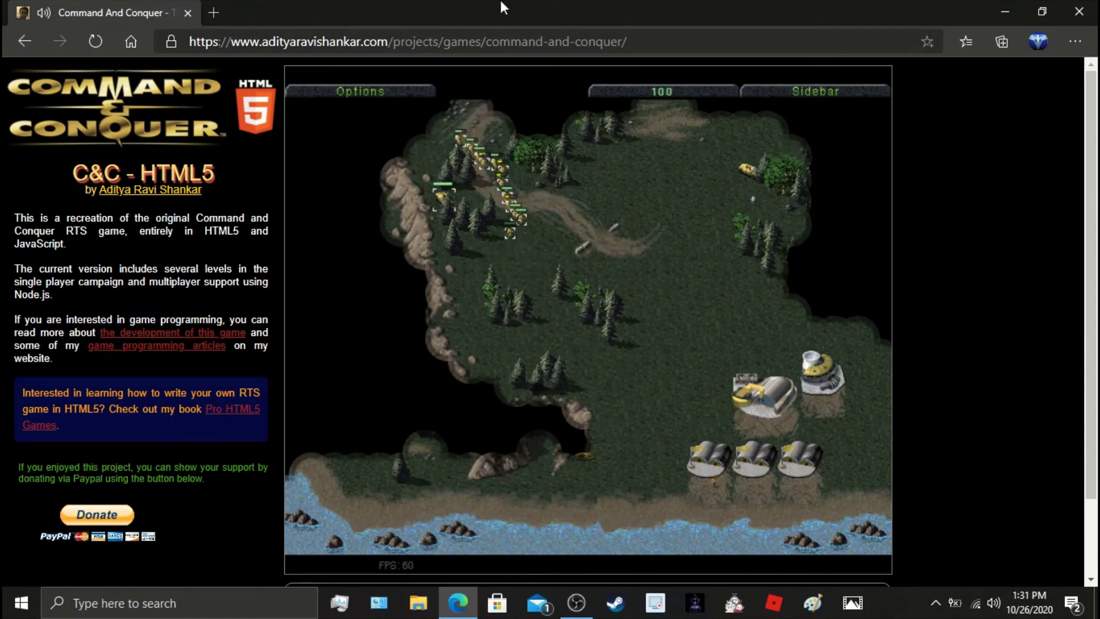
right_click(357, 275)
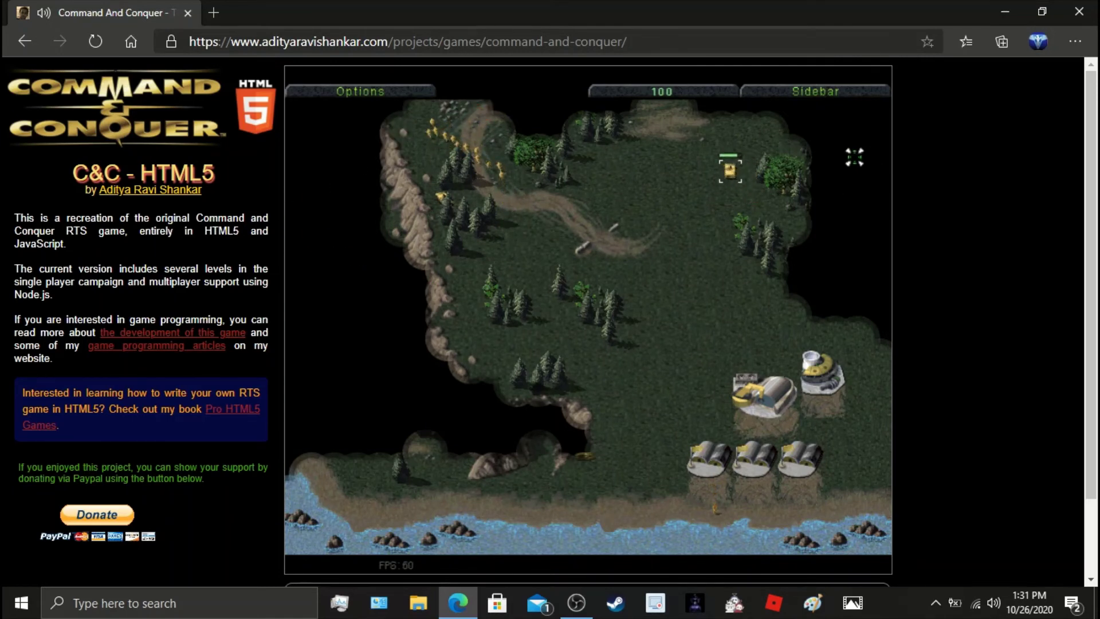
- Scout the right side with the vehicle, from the top-right down the edge
left_click(853, 157)
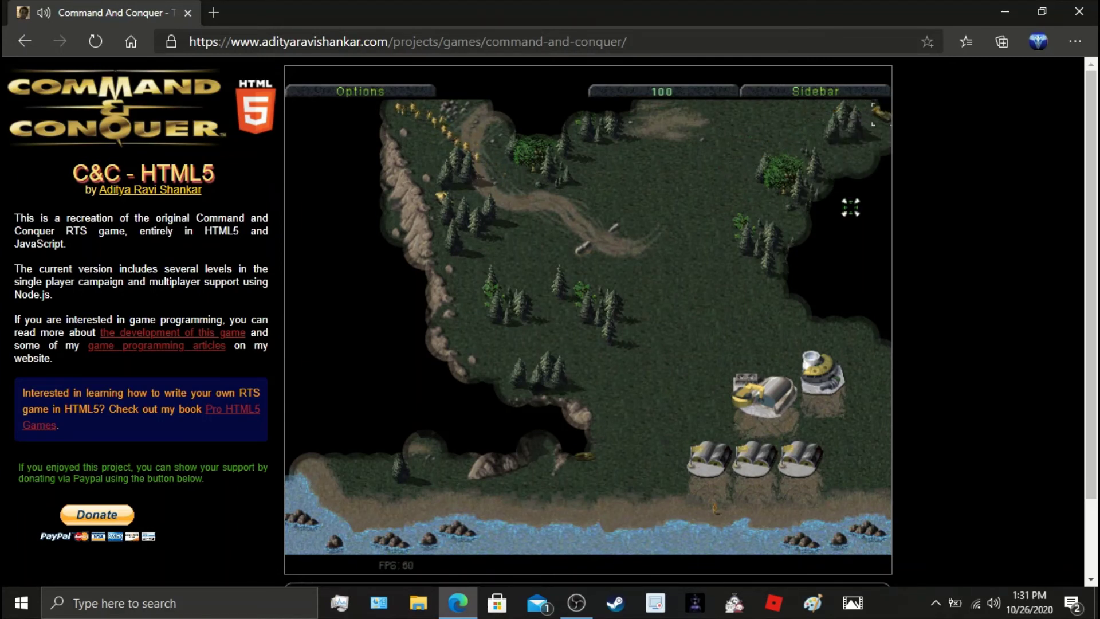
left_click(850, 207)
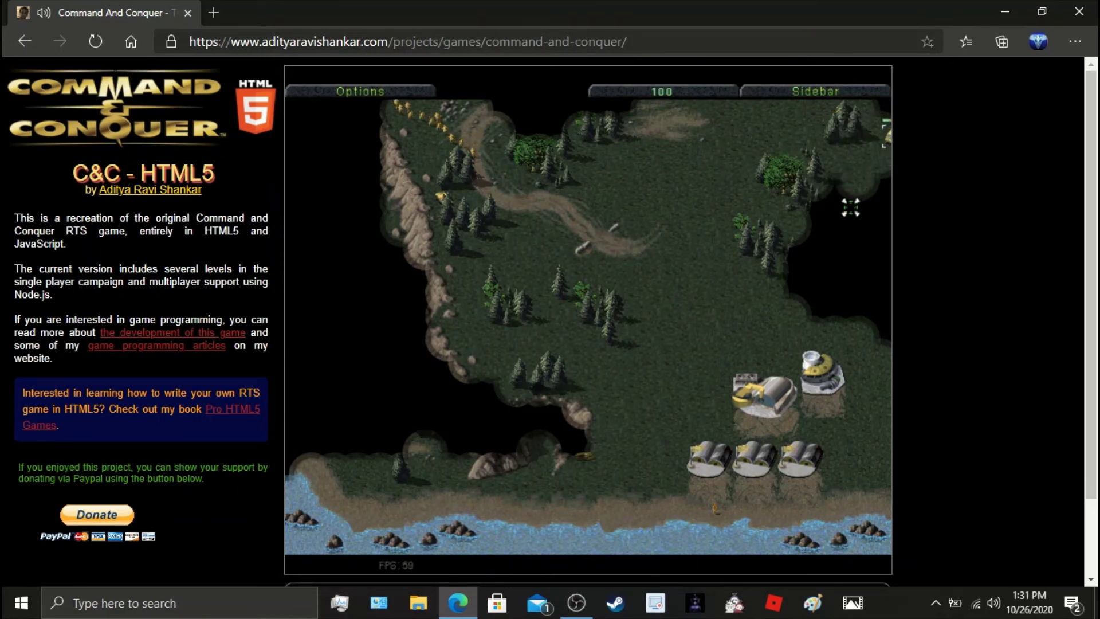
left_click(795, 297)
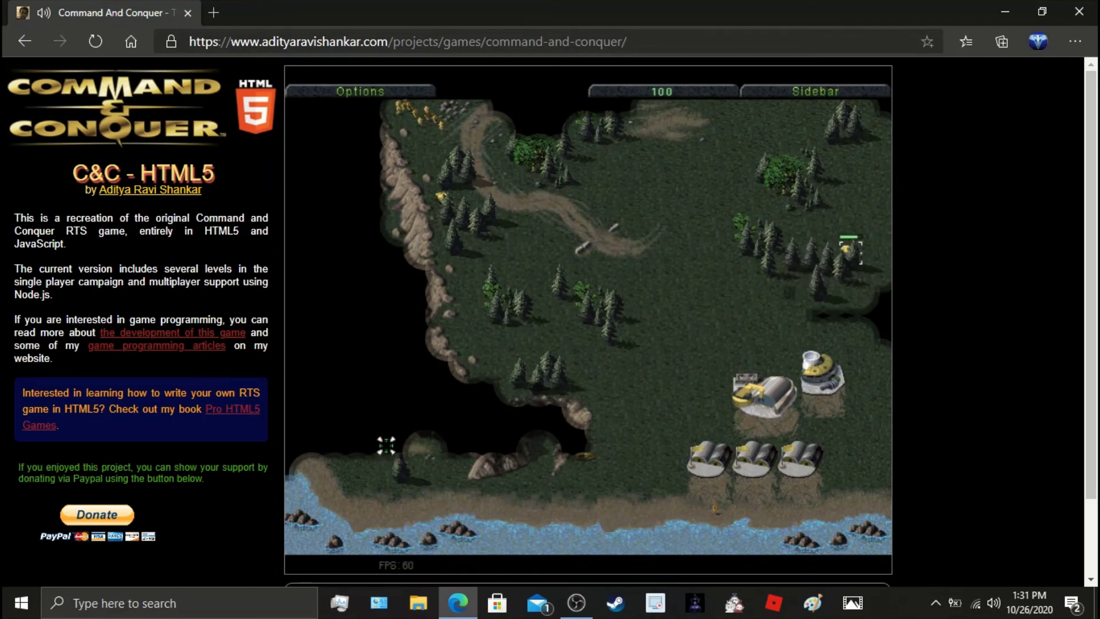
- Start training a Minigunner and briefly check the game options
left_click(815, 91)
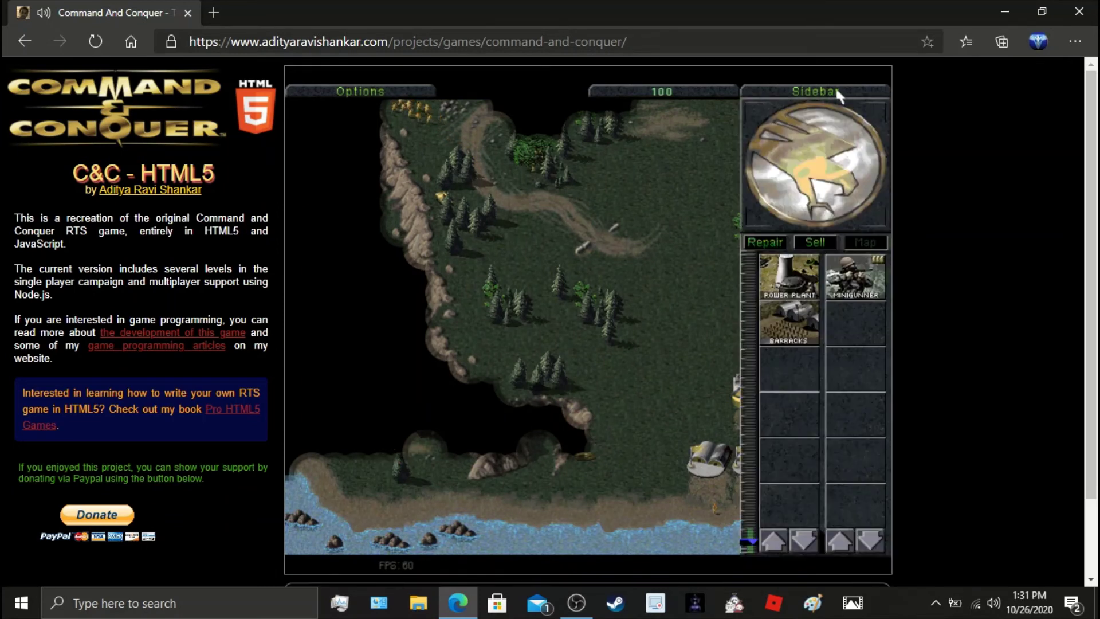
left_click(854, 284)
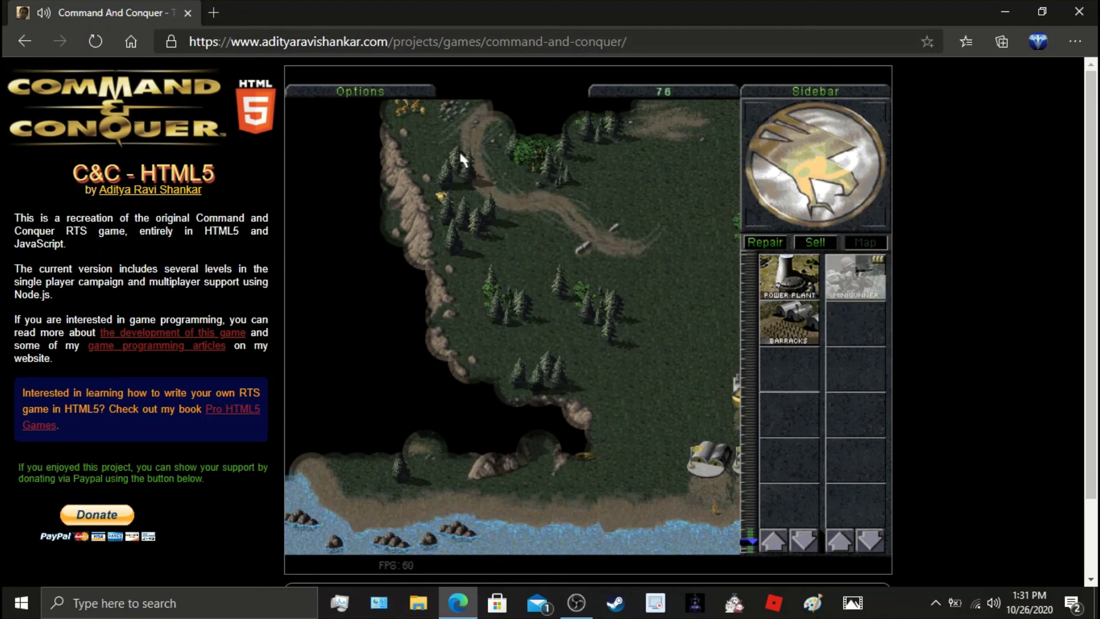
left_click_drag(484, 238, 369, 128)
left_click(361, 92)
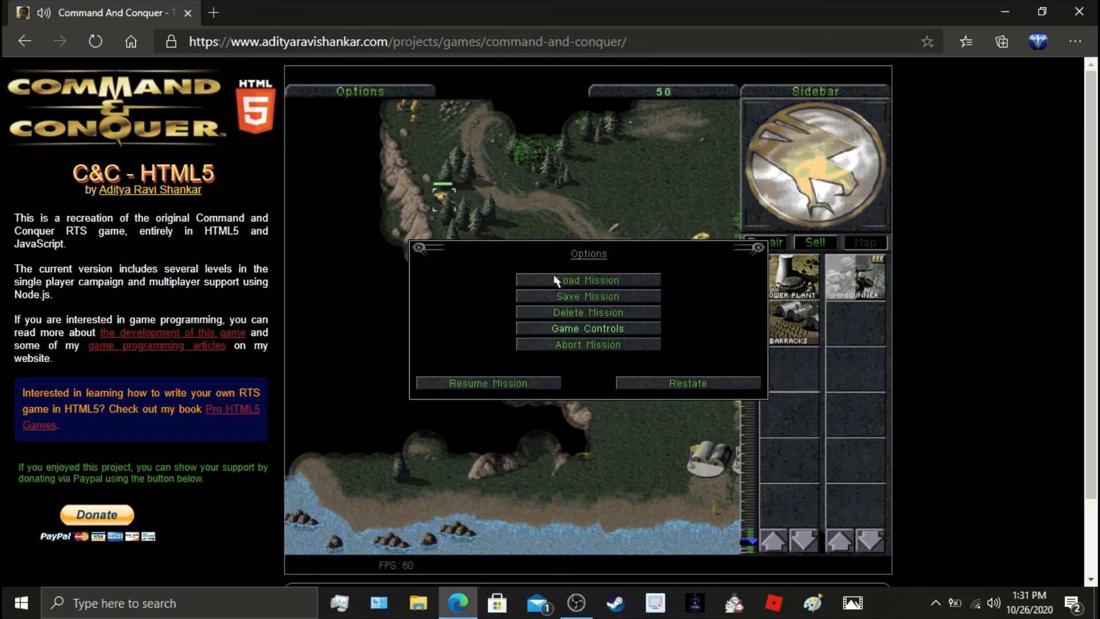
left_click(513, 386)
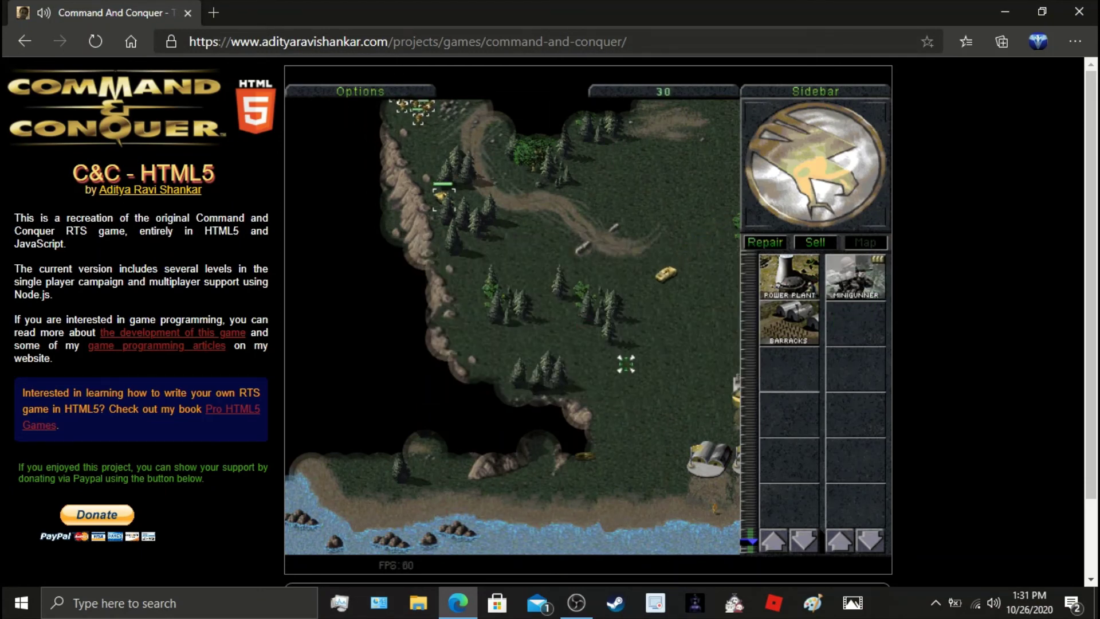
- Move the selected units to new positions toward the lower-left
right_click(616, 349)
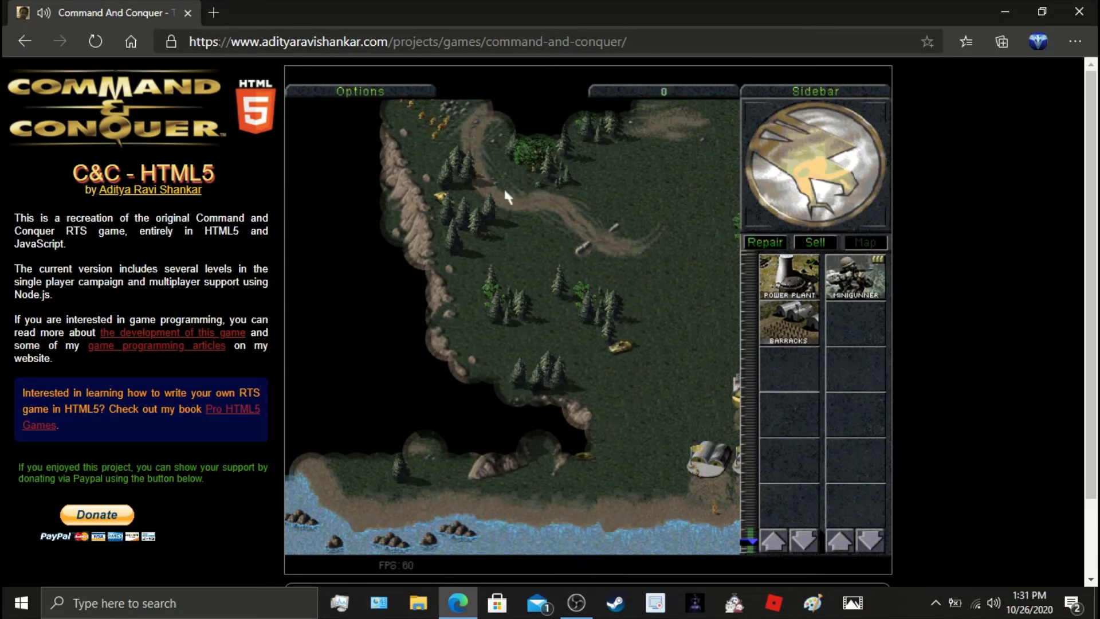
left_click_drag(544, 203, 384, 102)
right_click(650, 370)
left_click_drag(737, 193, 430, 446)
right_click(424, 448)
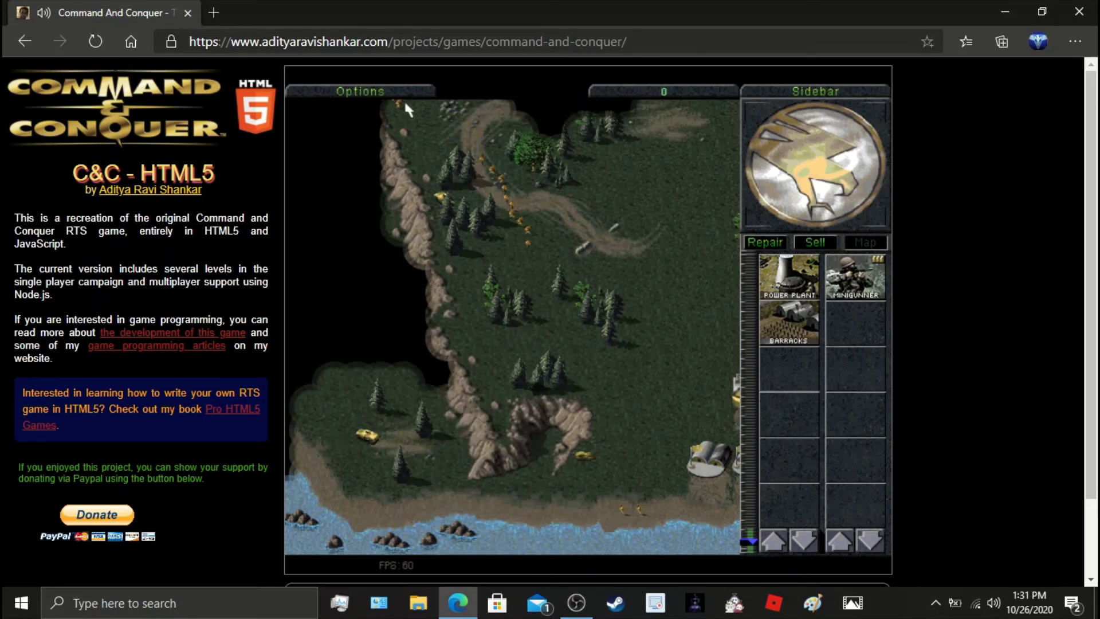
mouse_move(658, 332)
left_mouse_down()
mouse_move(536, 447)
mouse_move(551, 529)
left_mouse_up()
- Select the infantry, then drive the yellow vehicle into the map's top-left corner
left_click_drag(293, 298, 424, 413)
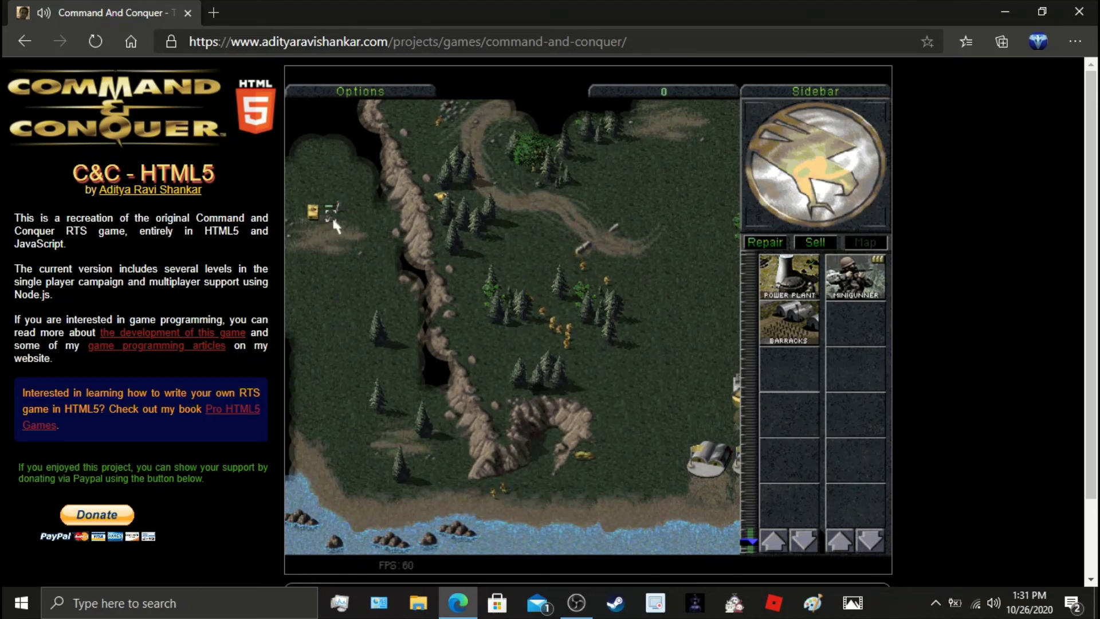
left_click_drag(652, 241, 422, 513)
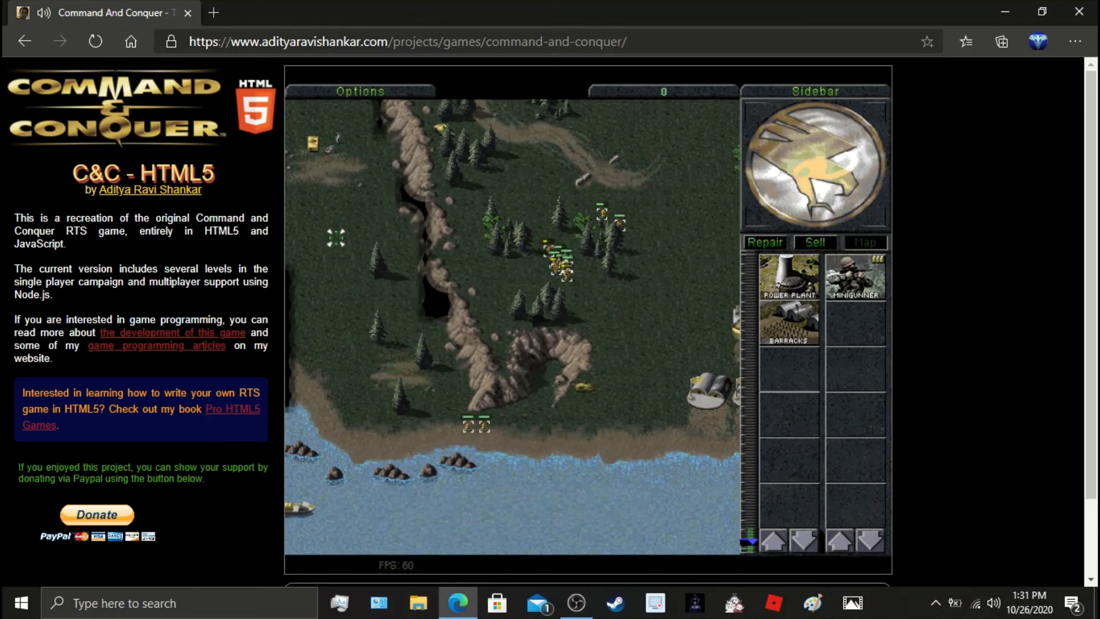
left_click(321, 137)
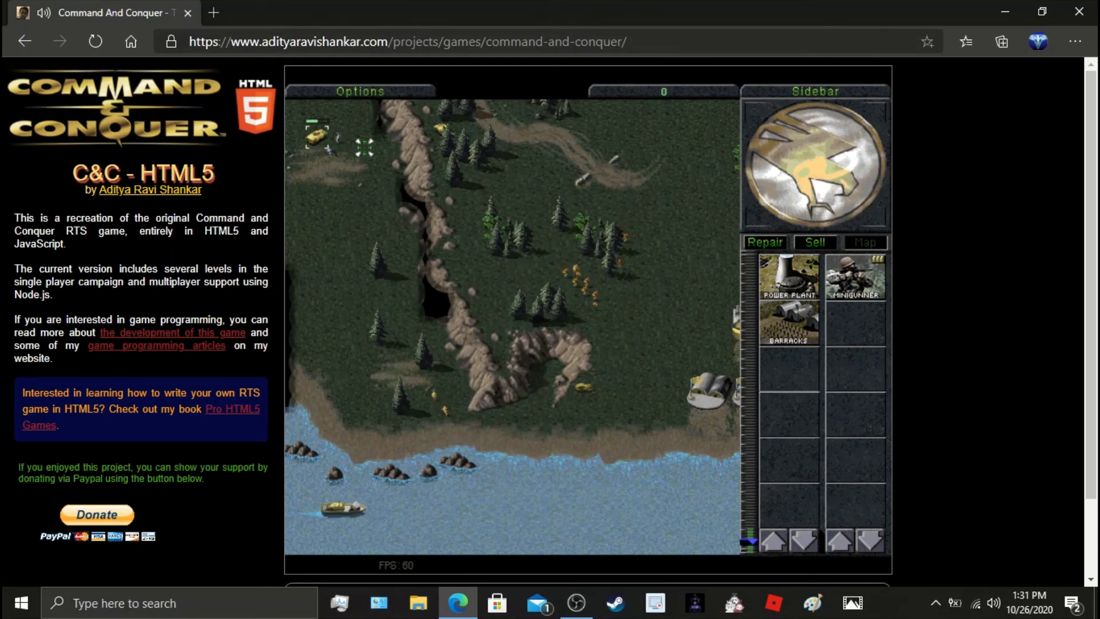
left_click(365, 148)
left_click(338, 163)
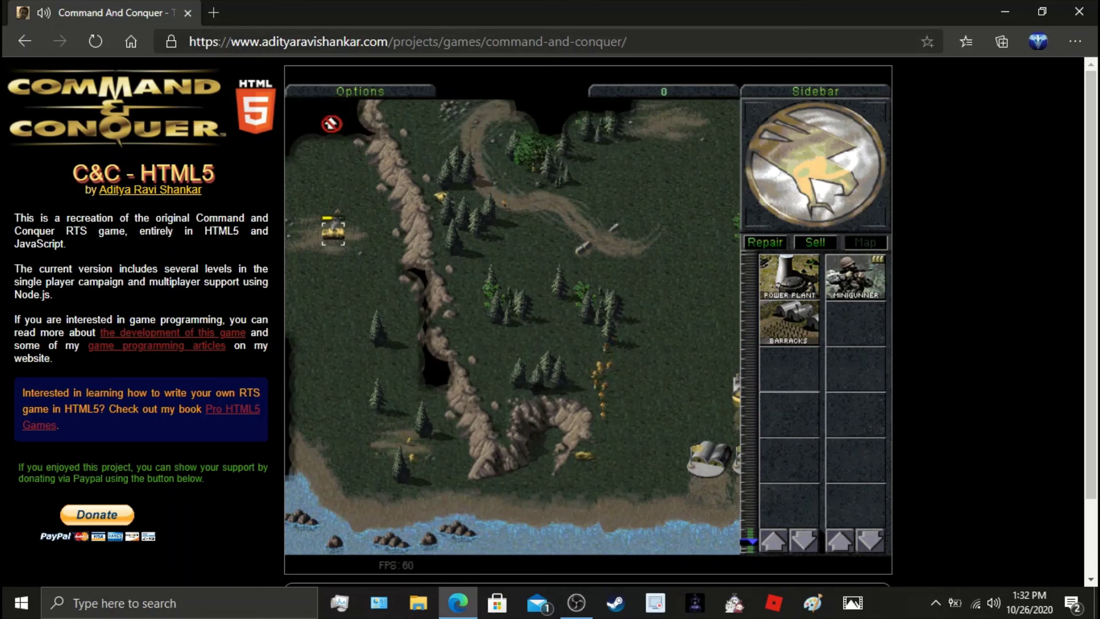
left_click(331, 123)
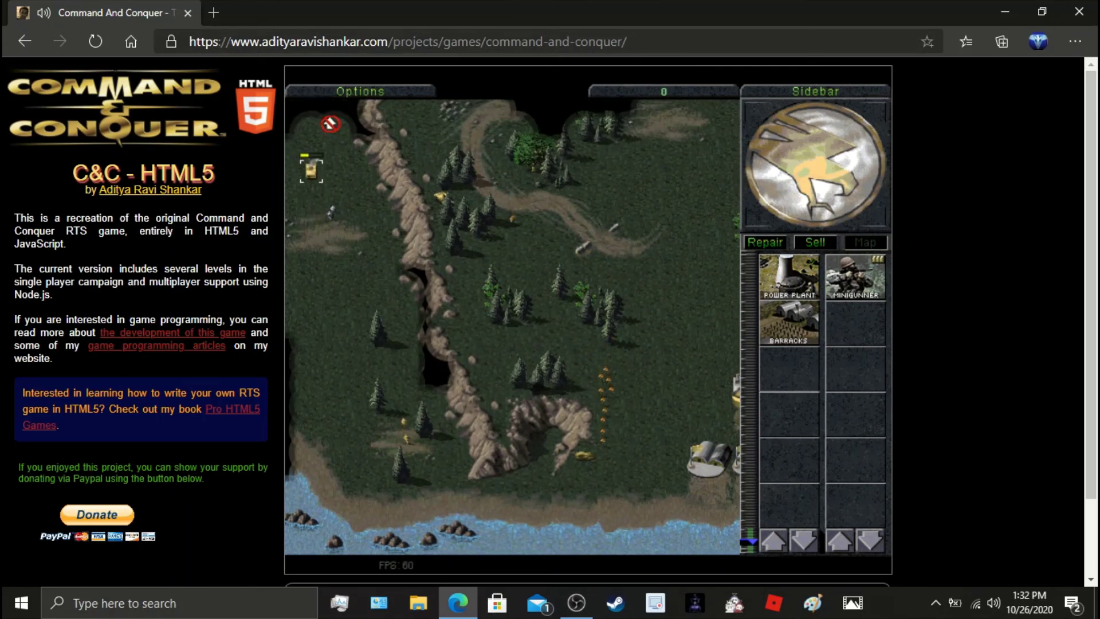
right_click(335, 202)
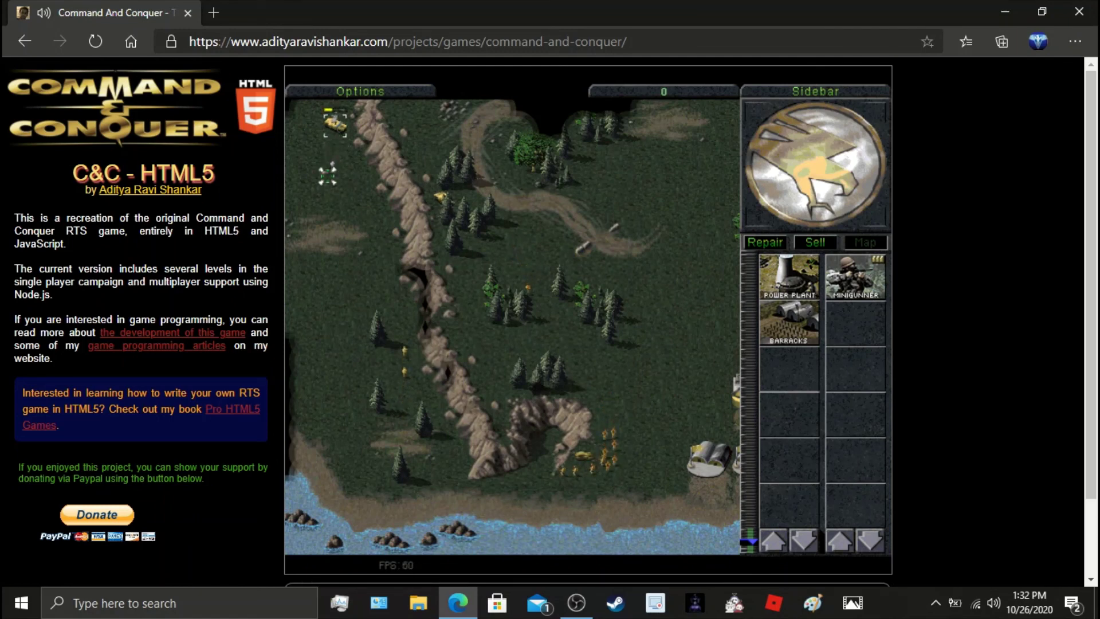
- Move the infantry, sell a base building, train another Minigunner, and select the vehicle
left_click_drag(673, 299, 399, 471)
right_click(335, 154)
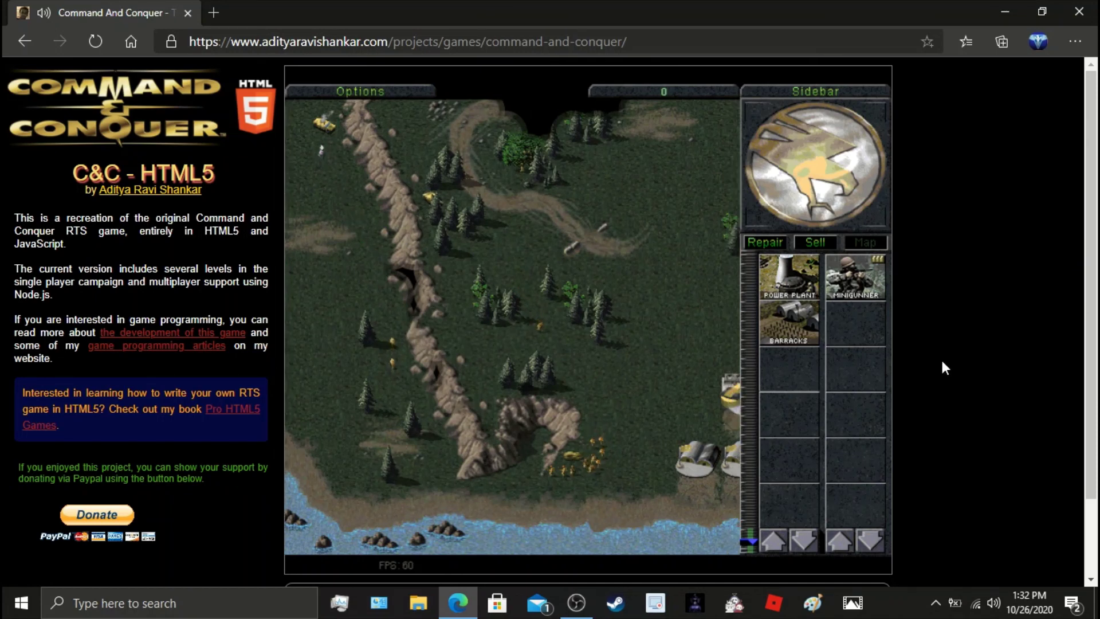
left_click(813, 243)
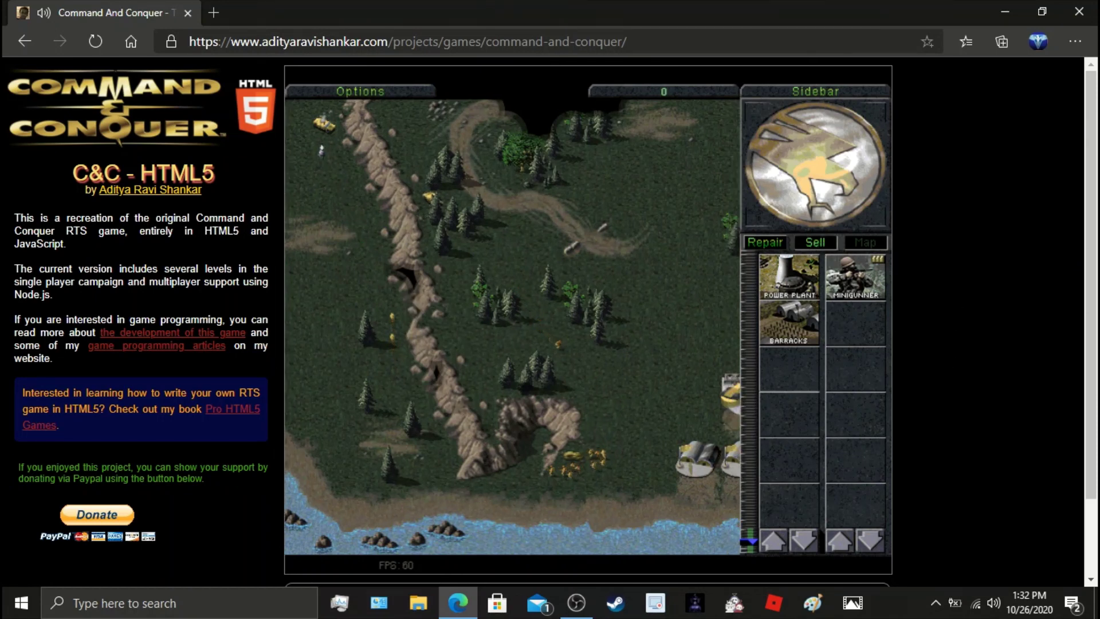
left_click(705, 458)
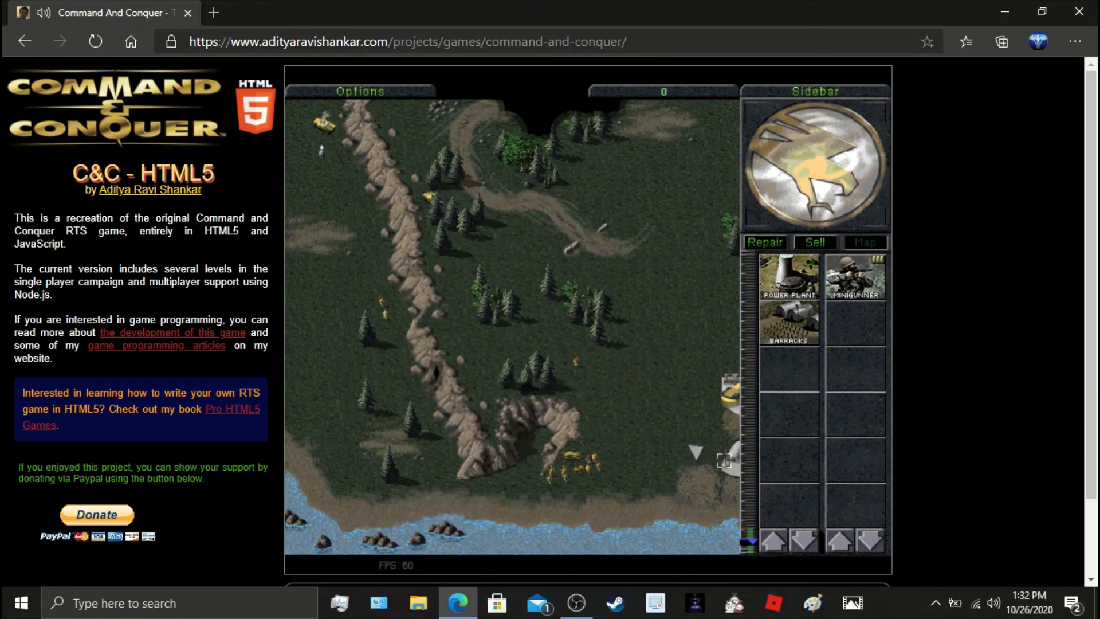
left_click(840, 287)
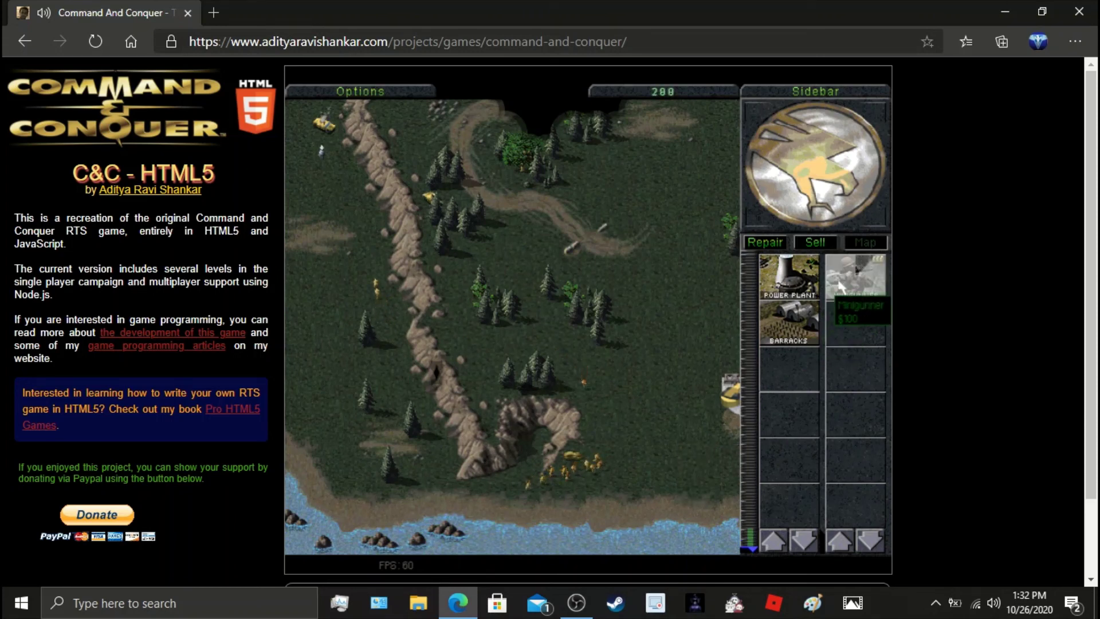
left_click(328, 125)
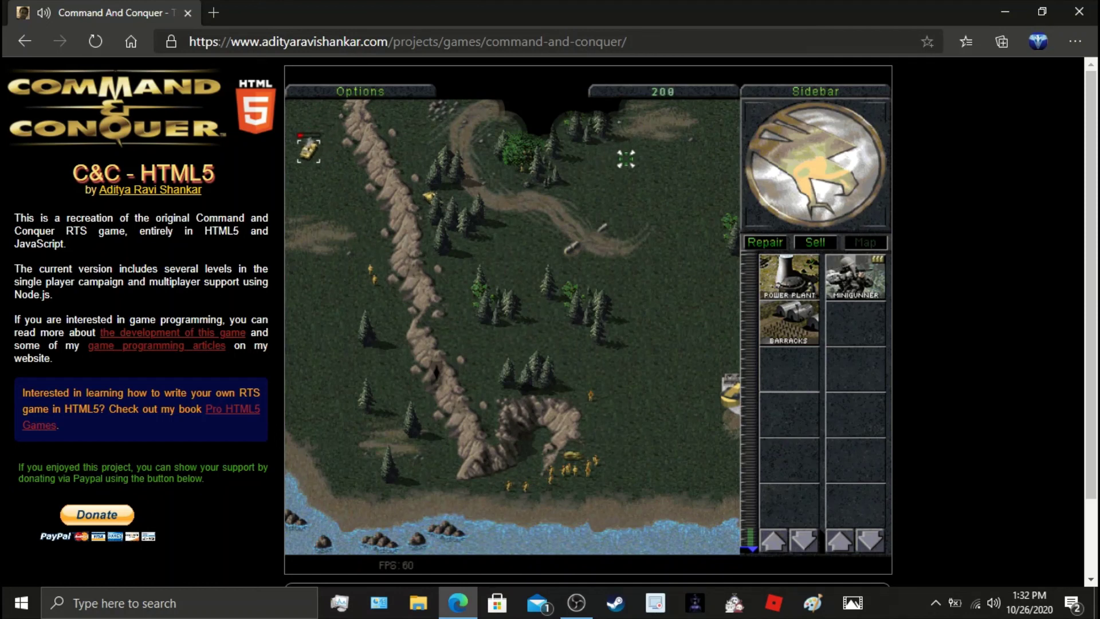